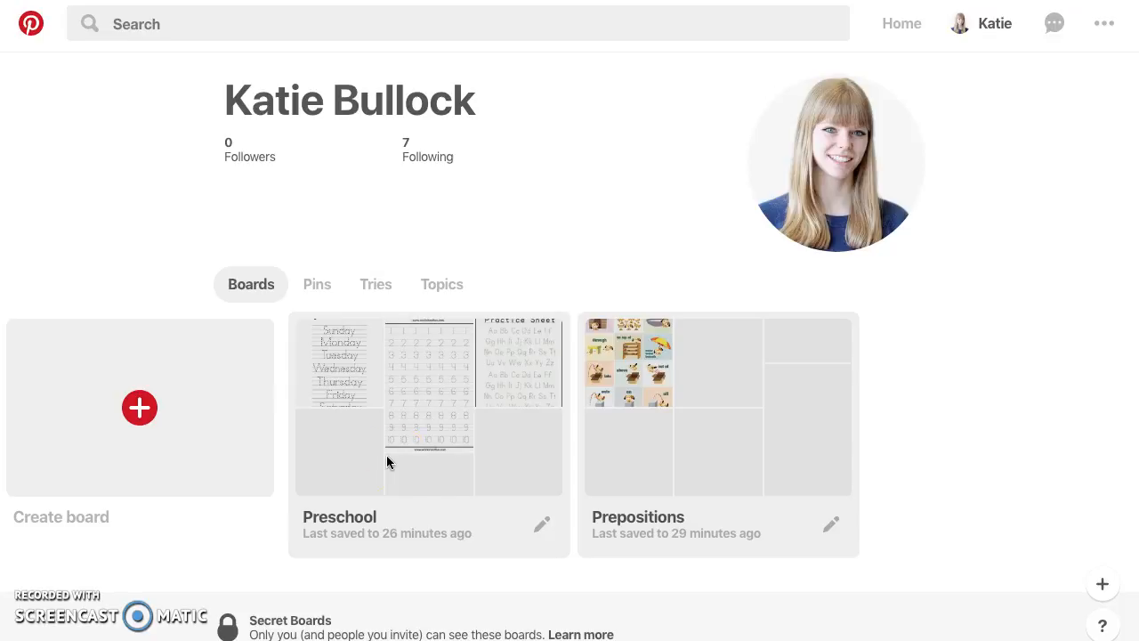
Step: Open the Prepositions board and look through its saved English prepositions pin
left_click(648, 356)
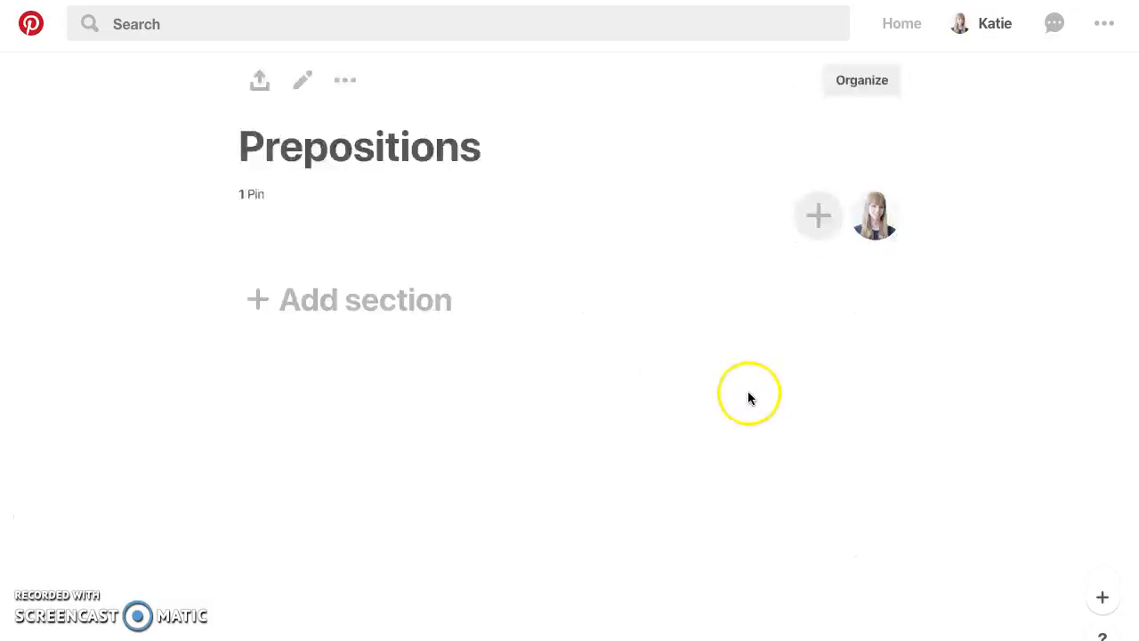
scroll(721, 381, "down", 2)
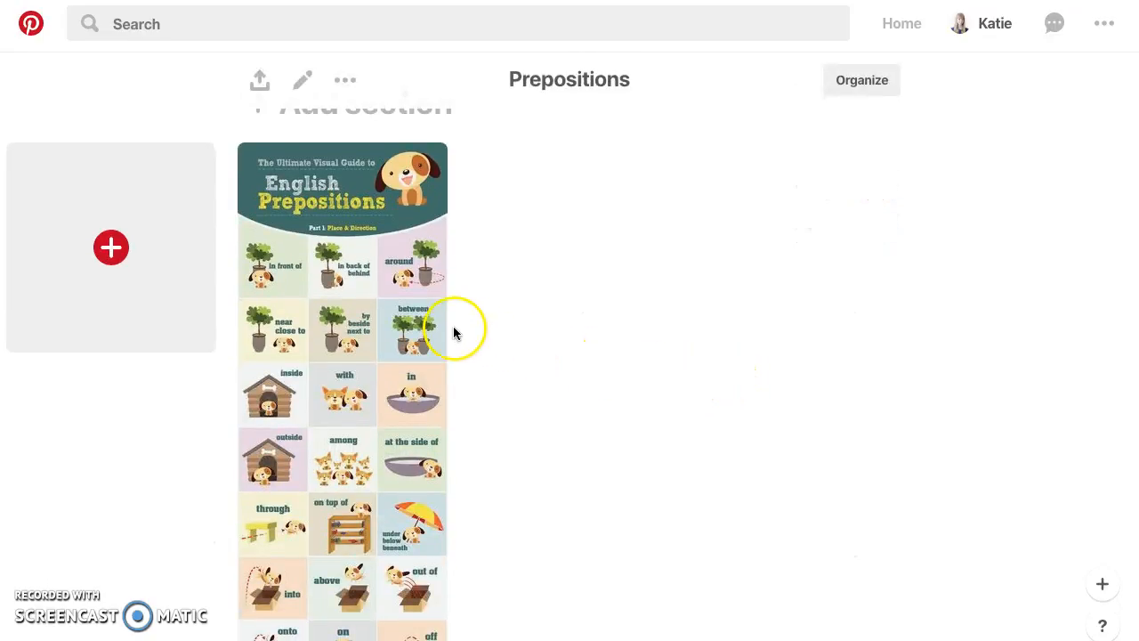
scroll(486, 322, "down", 1)
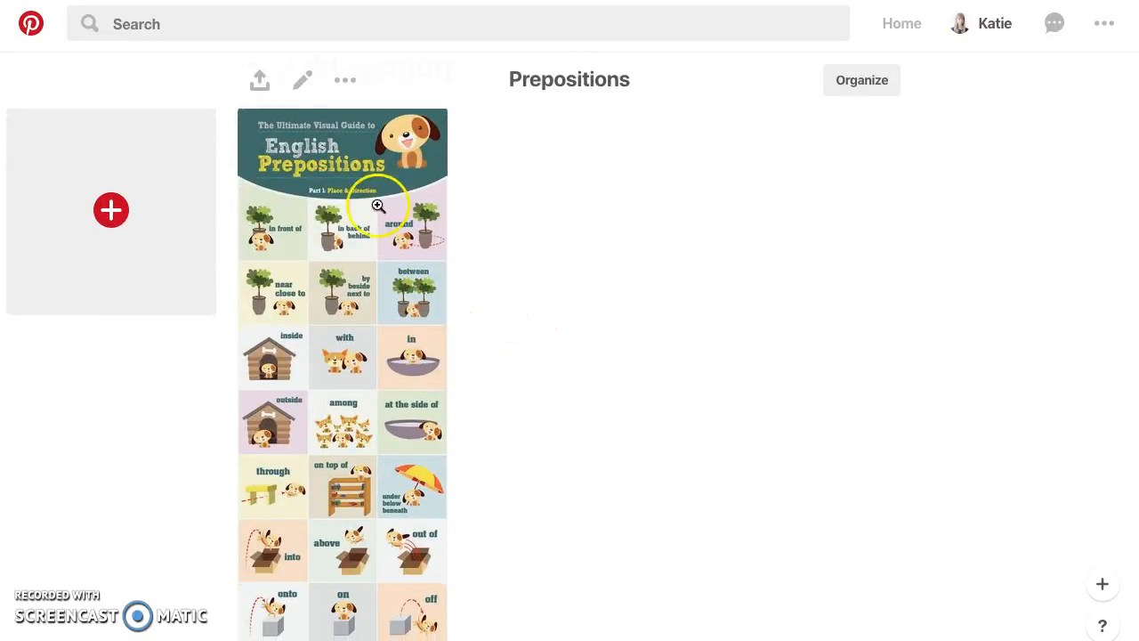
scroll(564, 399, "down", 2)
scroll(562, 398, "down", 3)
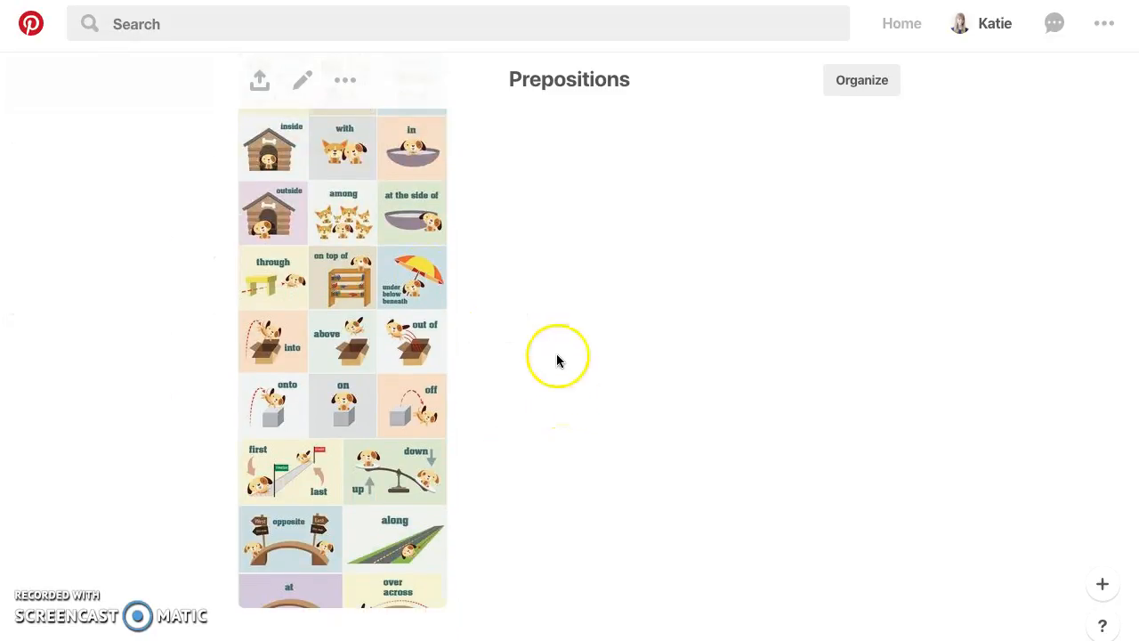
scroll(663, 403, "up", 5)
scroll(663, 405, "up", 1)
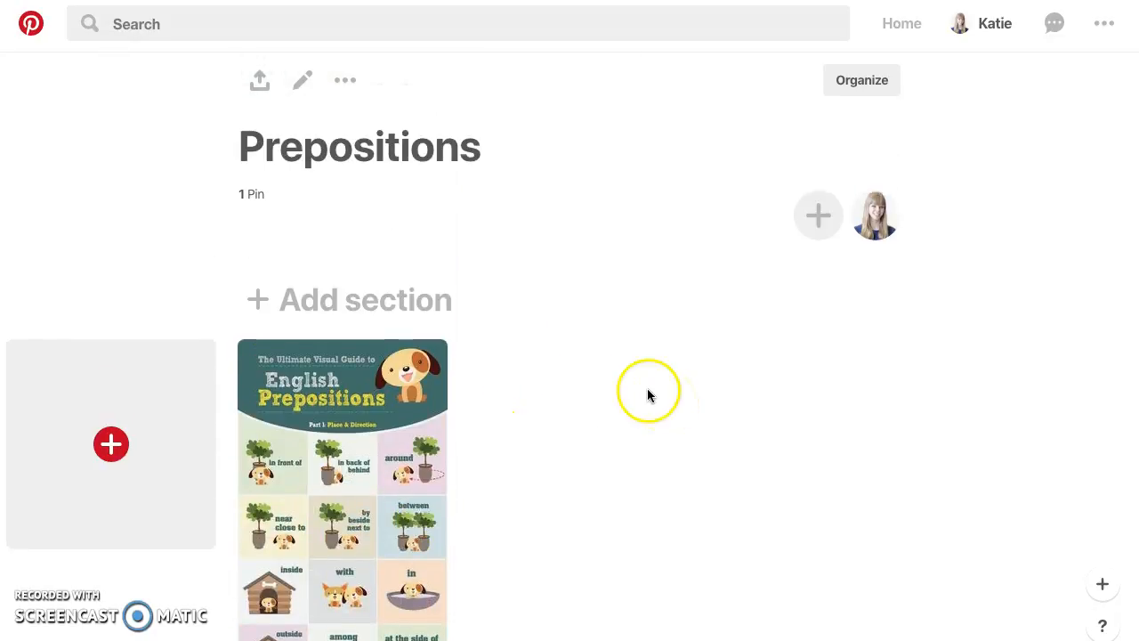
Step: Return to the profile's boards and open the Preschool board to look over its saved pins
key("alt+Left")
left_click(451, 386)
scroll(902, 376, "down", 2)
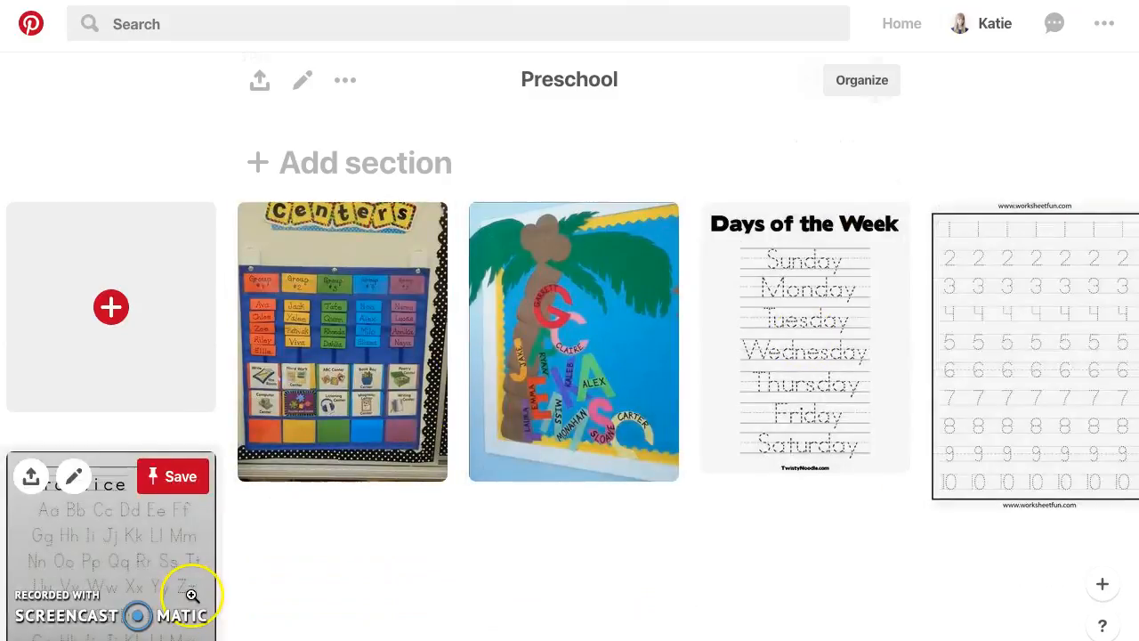
scroll(440, 564, "up", 2)
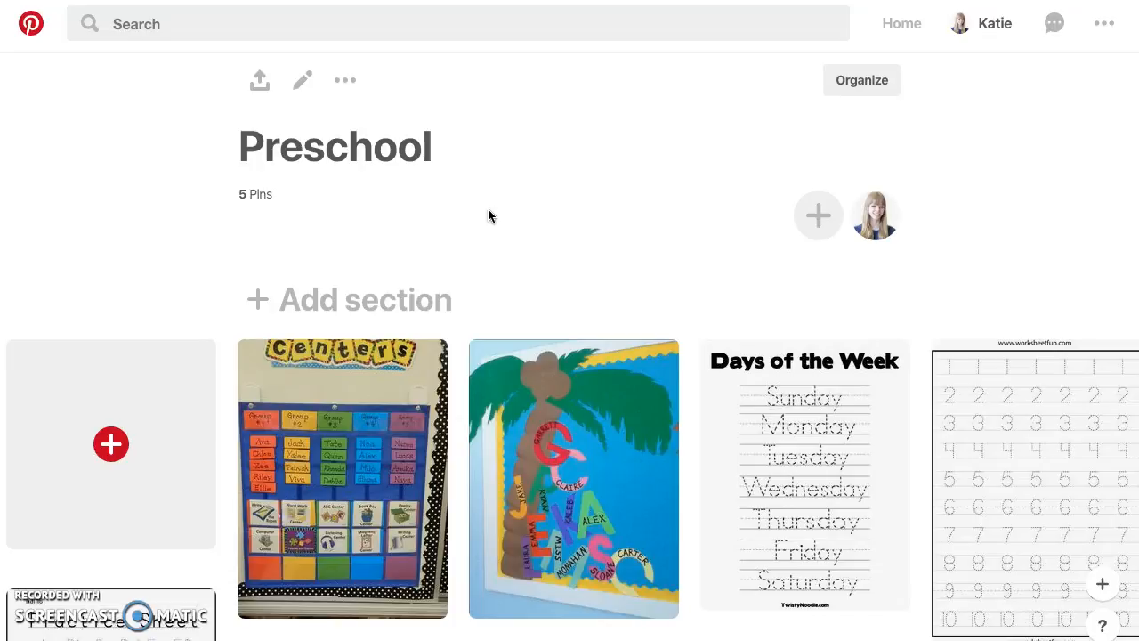
scroll(490, 210, "down", 2)
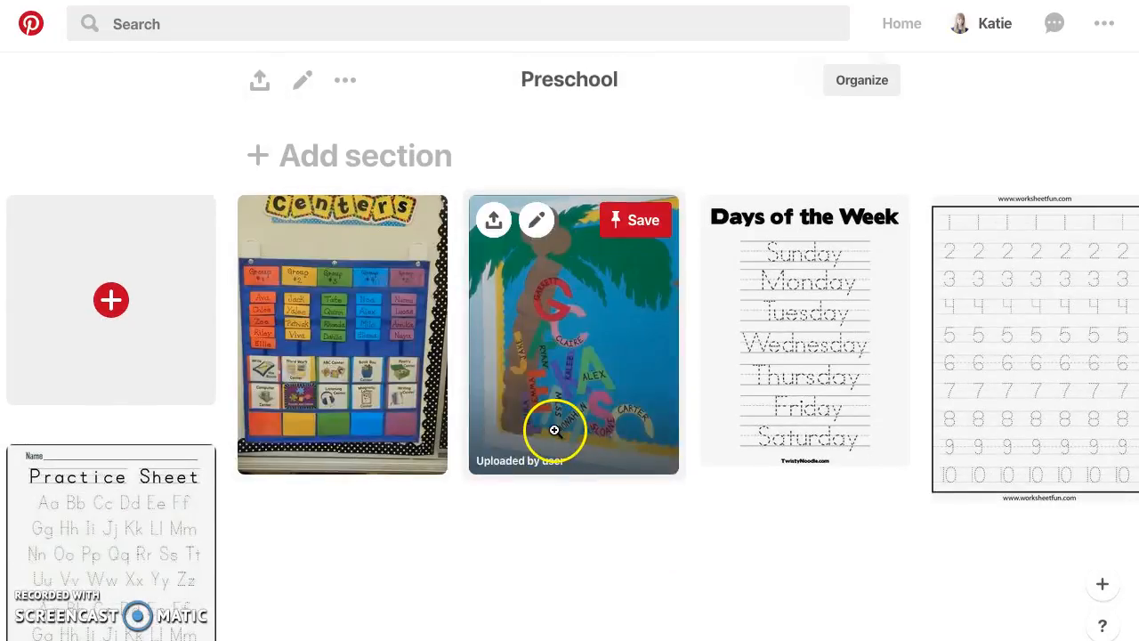
scroll(531, 409, "down", 1)
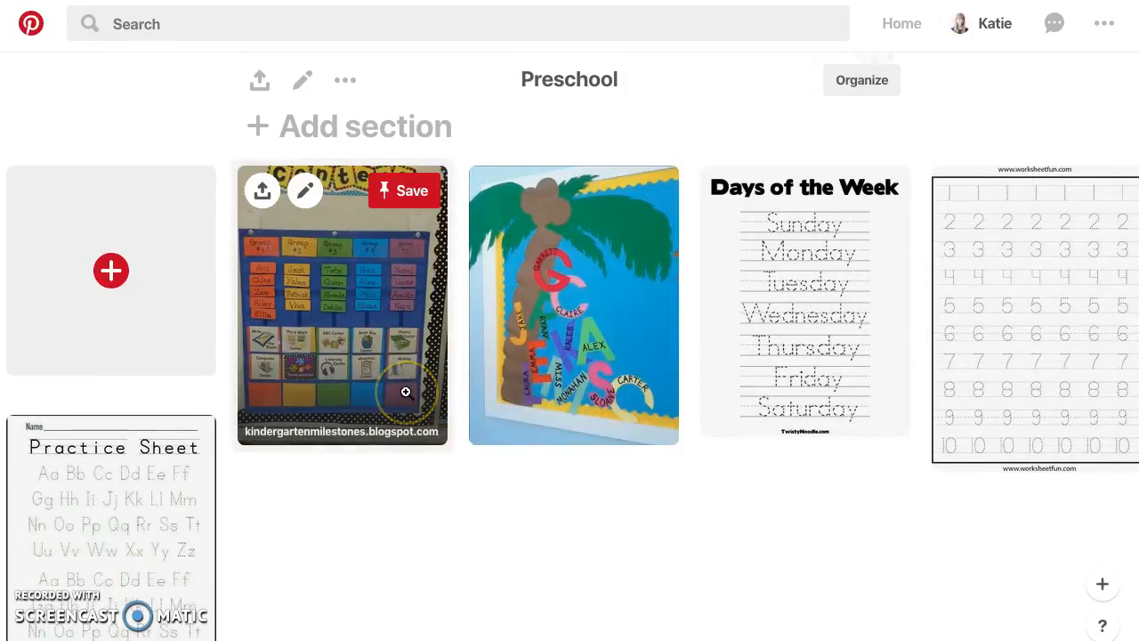
scroll(519, 357, "down", 1)
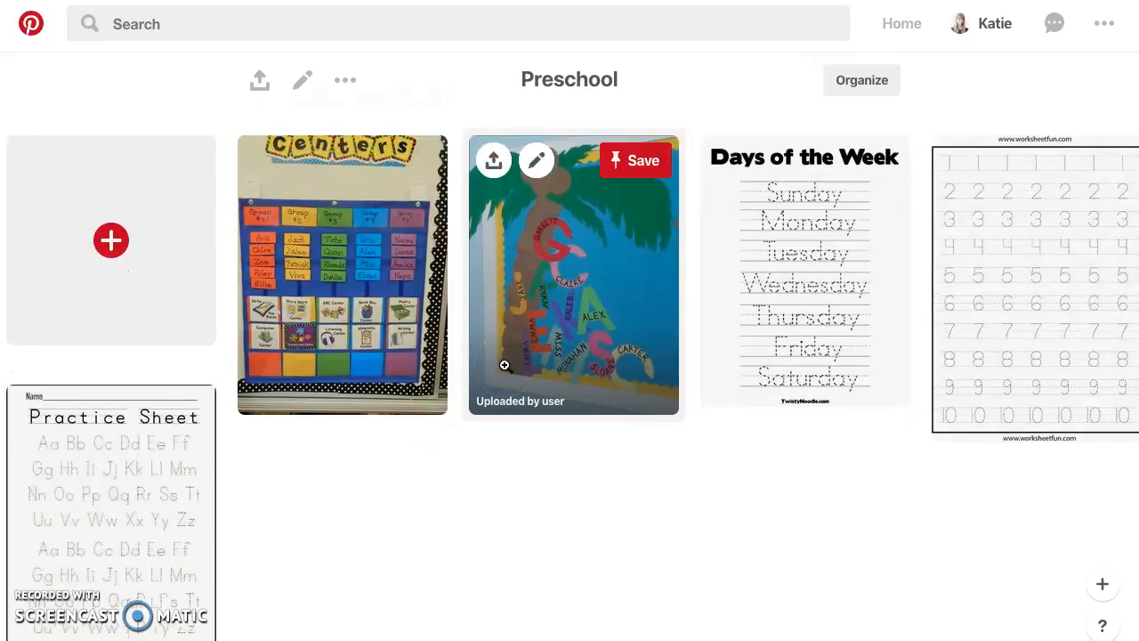
scroll(553, 156, "up", 3)
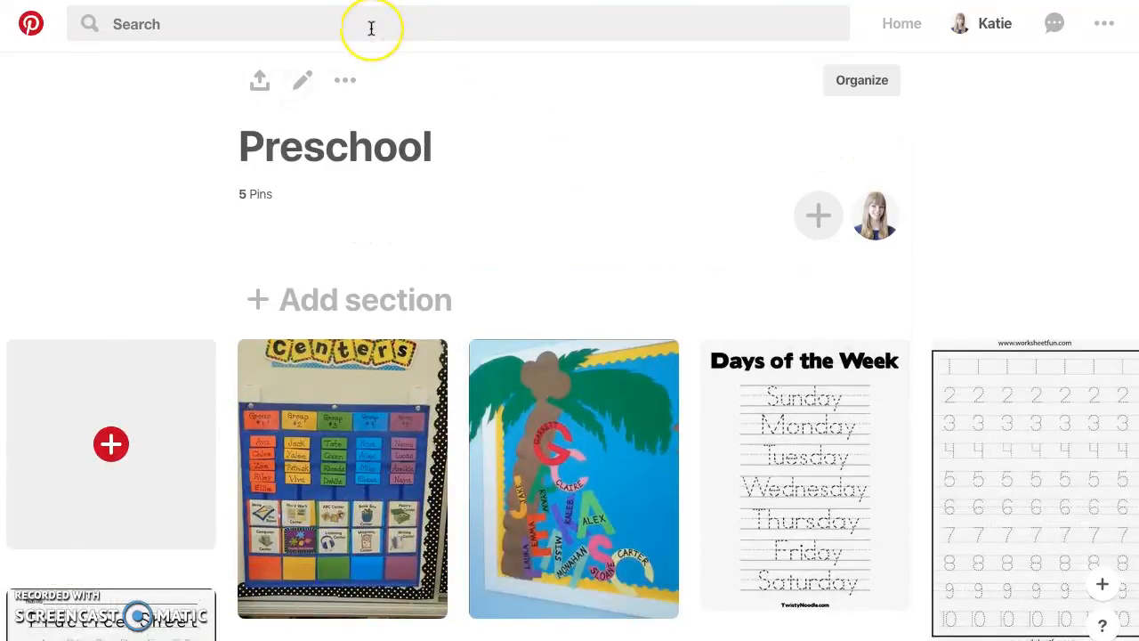
Step: Search all pins for "art project" and browse through the results
left_click(372, 27)
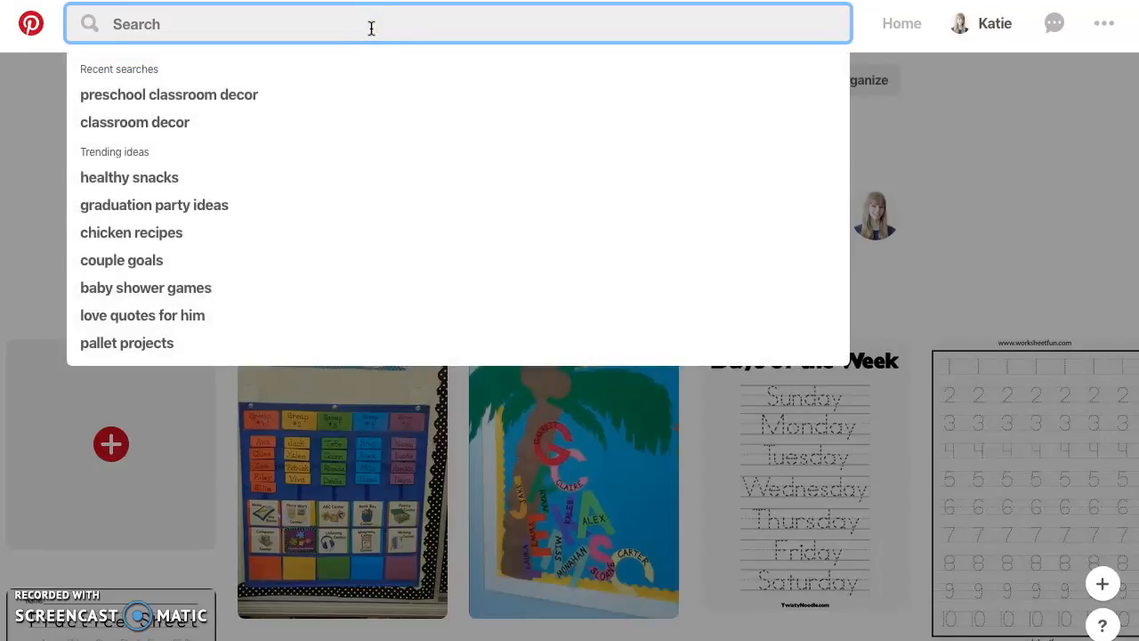
type("art c")
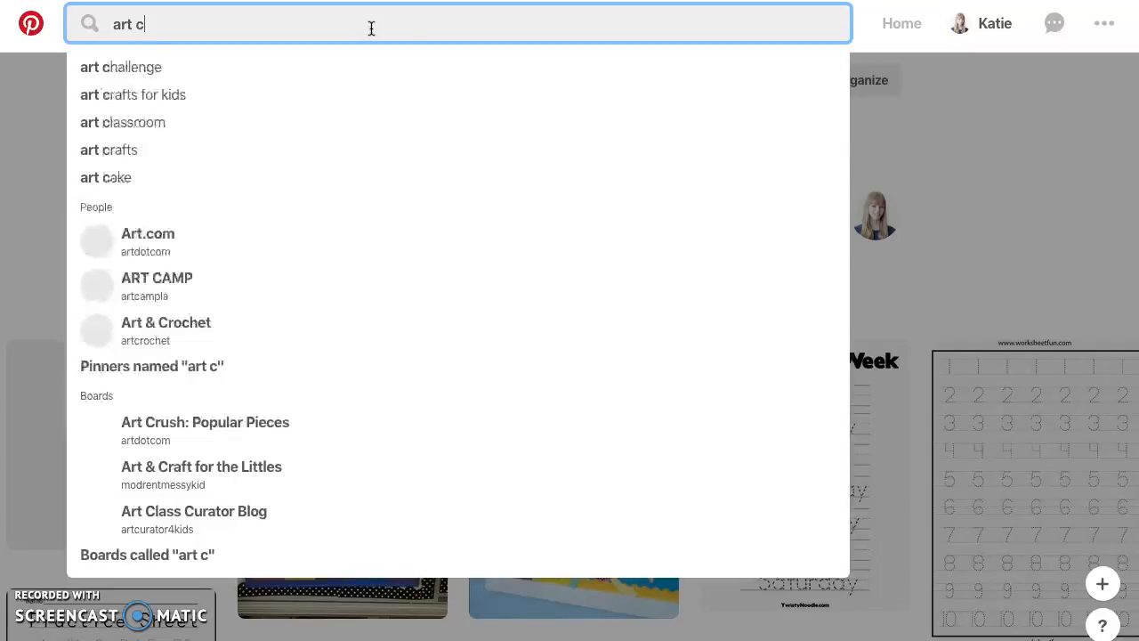
key("BackSpace")
type("project")
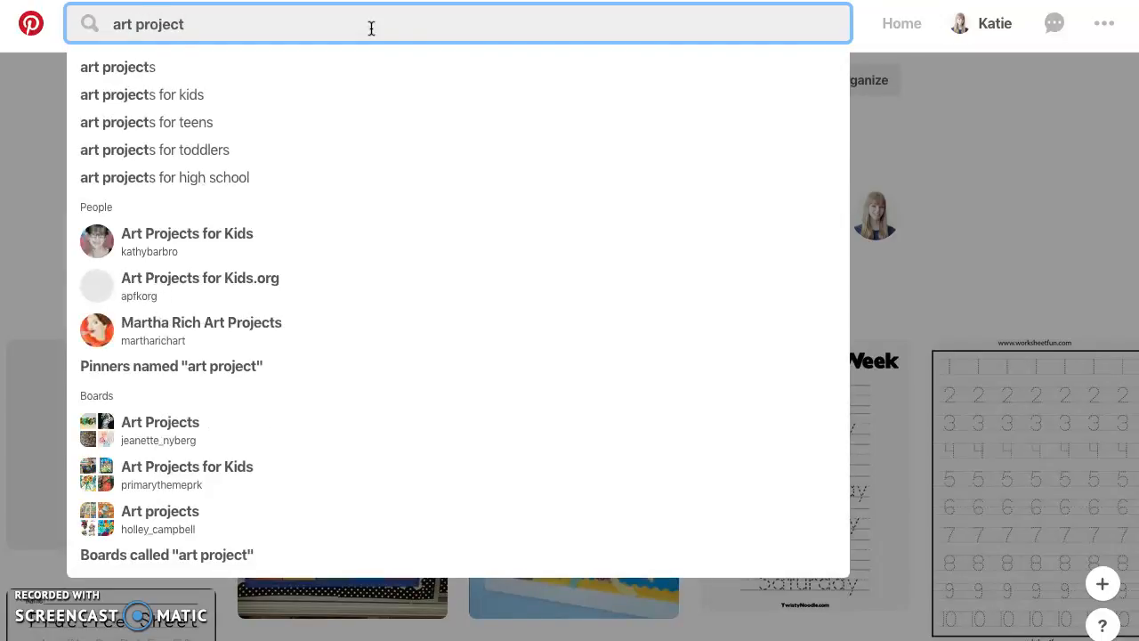
key("Return")
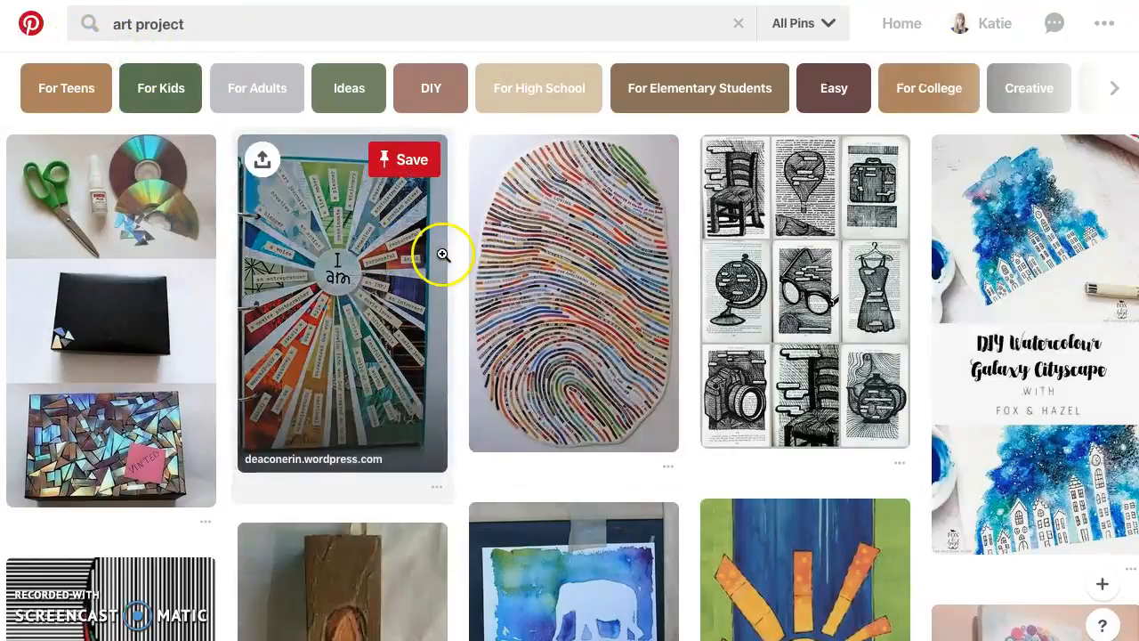
scroll(449, 257, "down", 2)
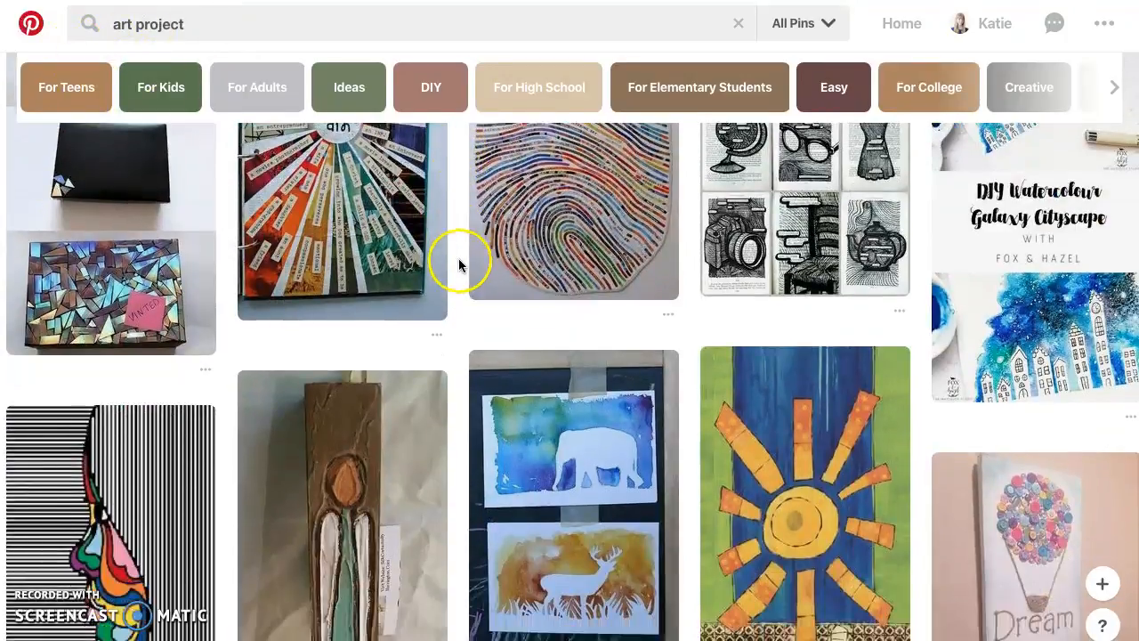
scroll(458, 258, "down", 8)
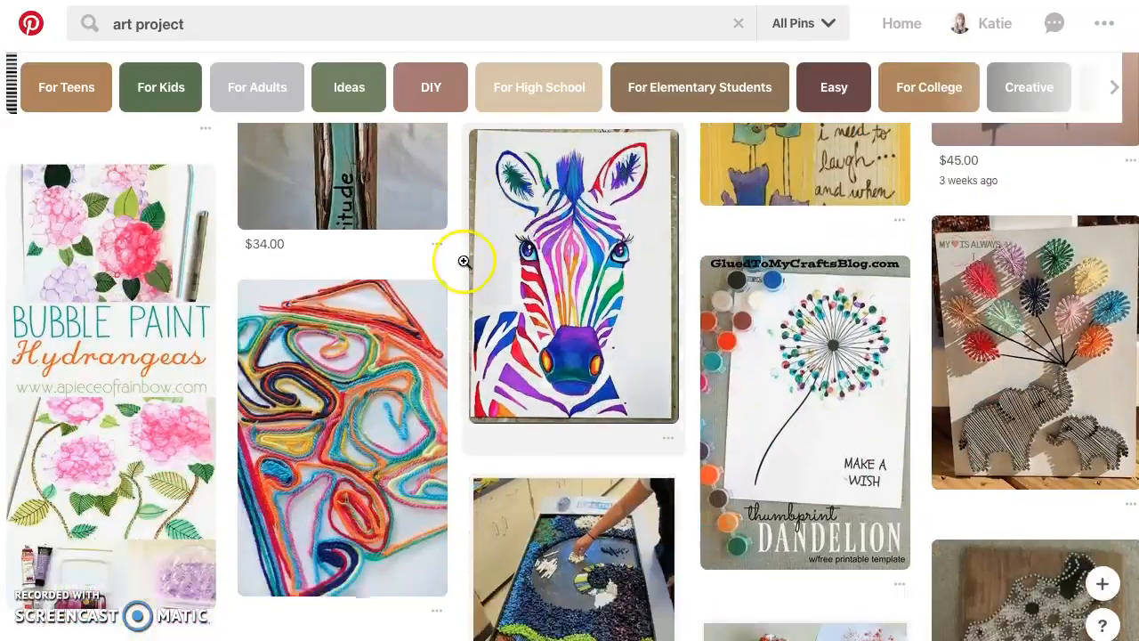
scroll(463, 260, "down", 3)
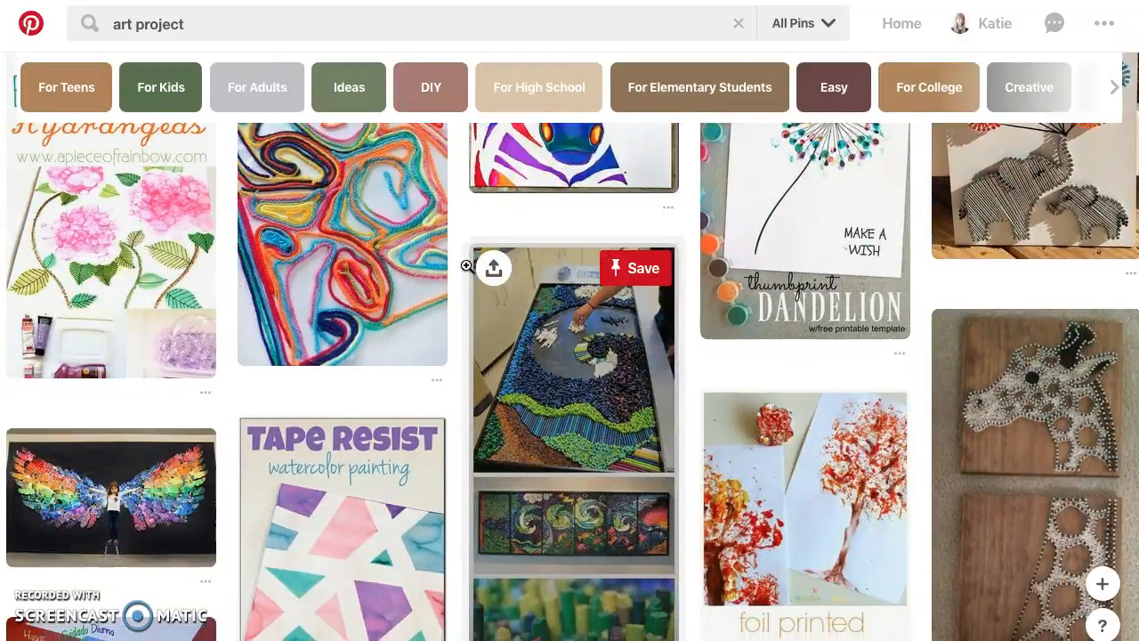
scroll(466, 264, "down", 2)
left_click(816, 242)
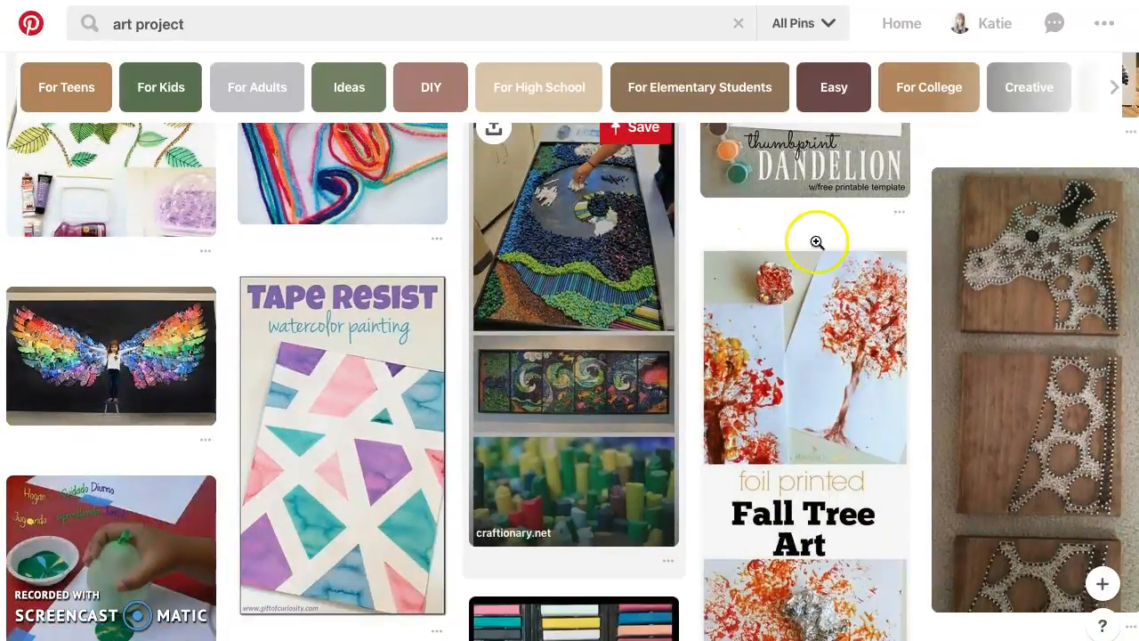
scroll(978, 209, "up", 12)
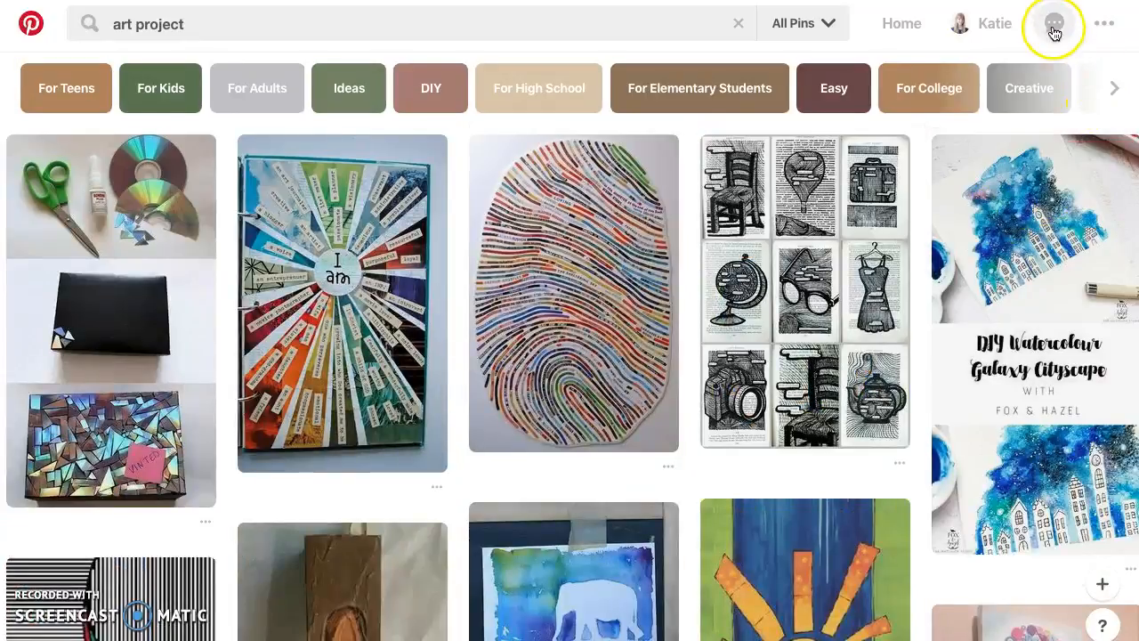
Step: View the message inbox and return to the home feed
left_click(1054, 33)
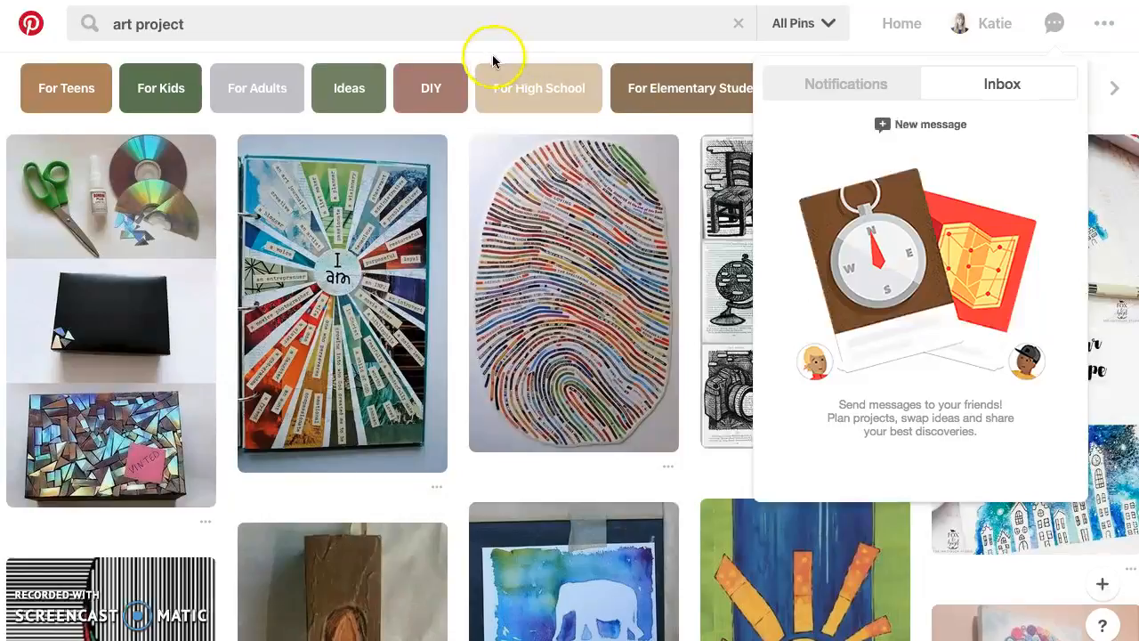
left_click(27, 37)
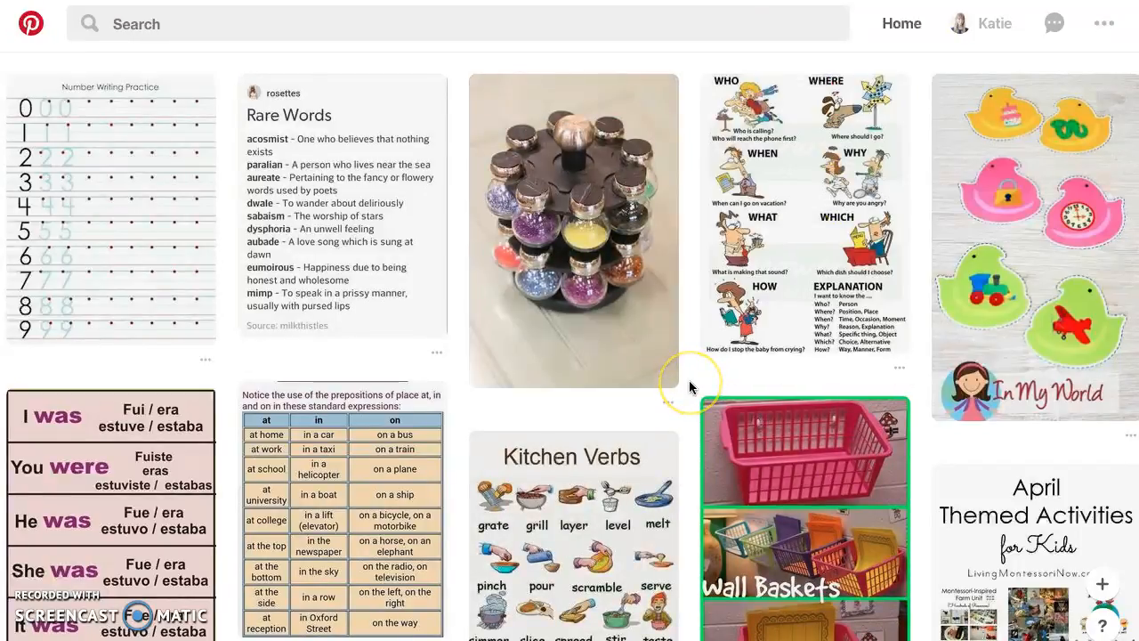
left_click(694, 385)
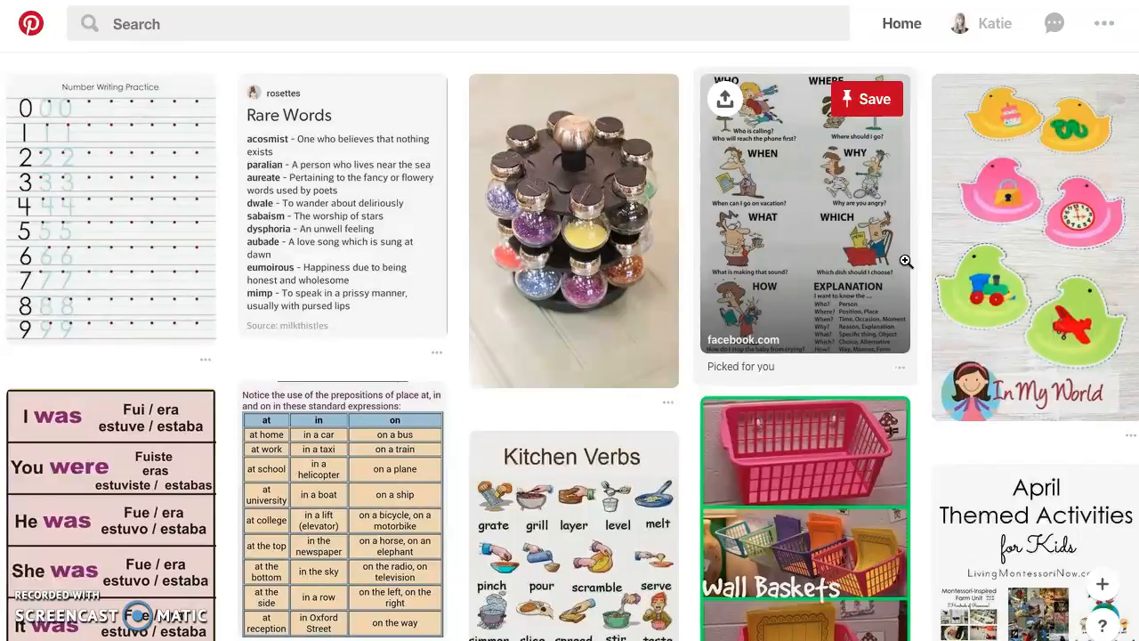
Step: Open the own profile and view its saved pins and its tried pins
left_click(968, 29)
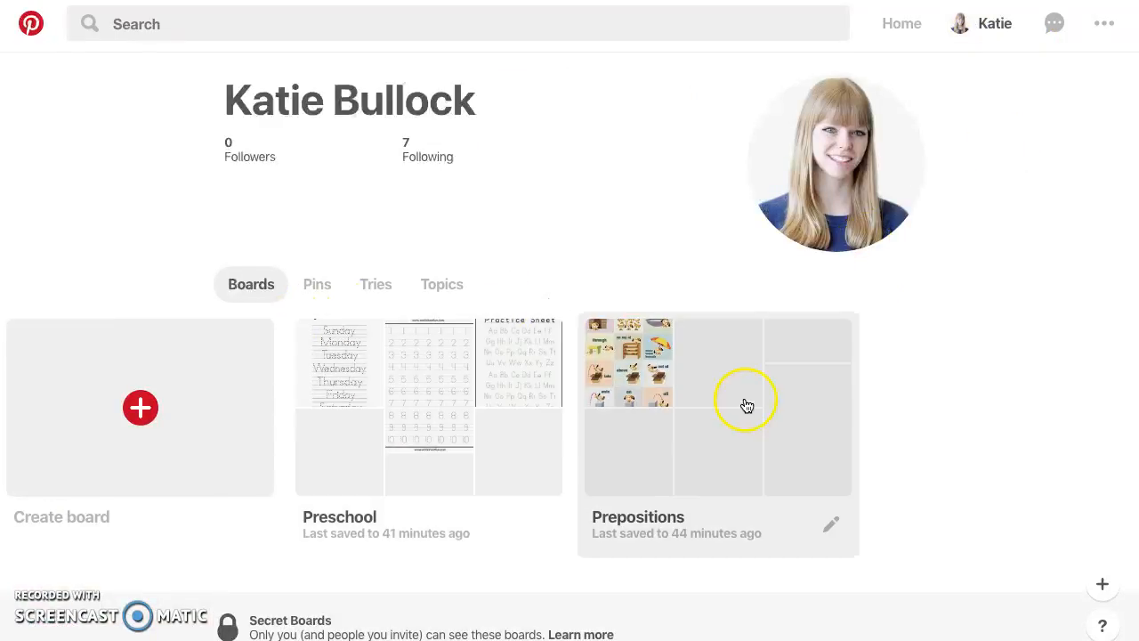
left_click(320, 285)
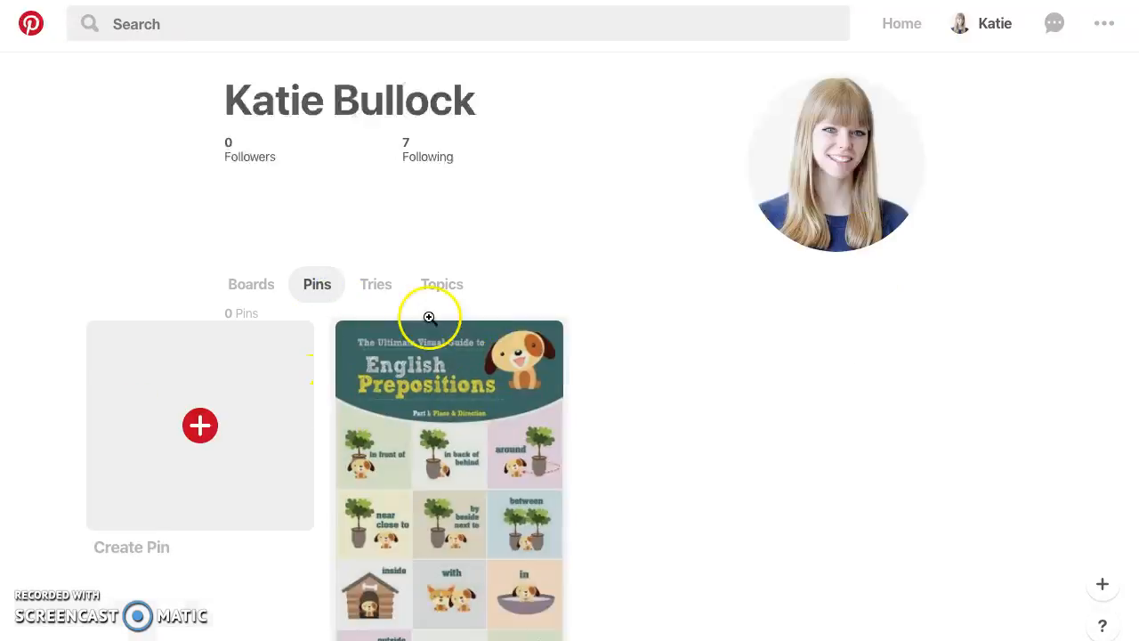
scroll(617, 395, "down", 1)
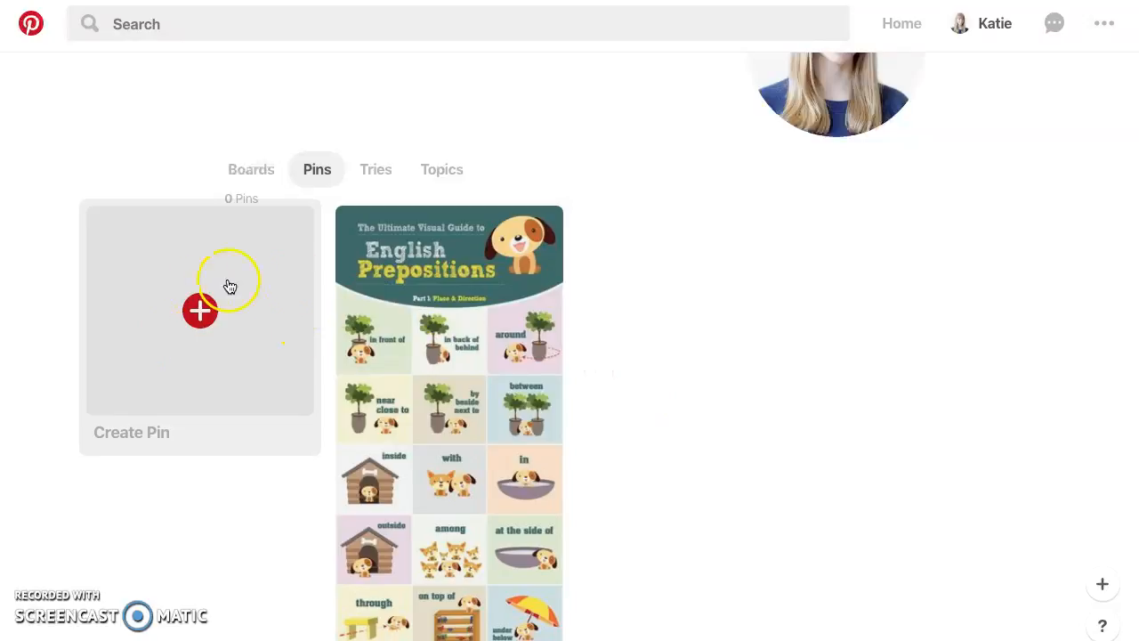
left_click(383, 171)
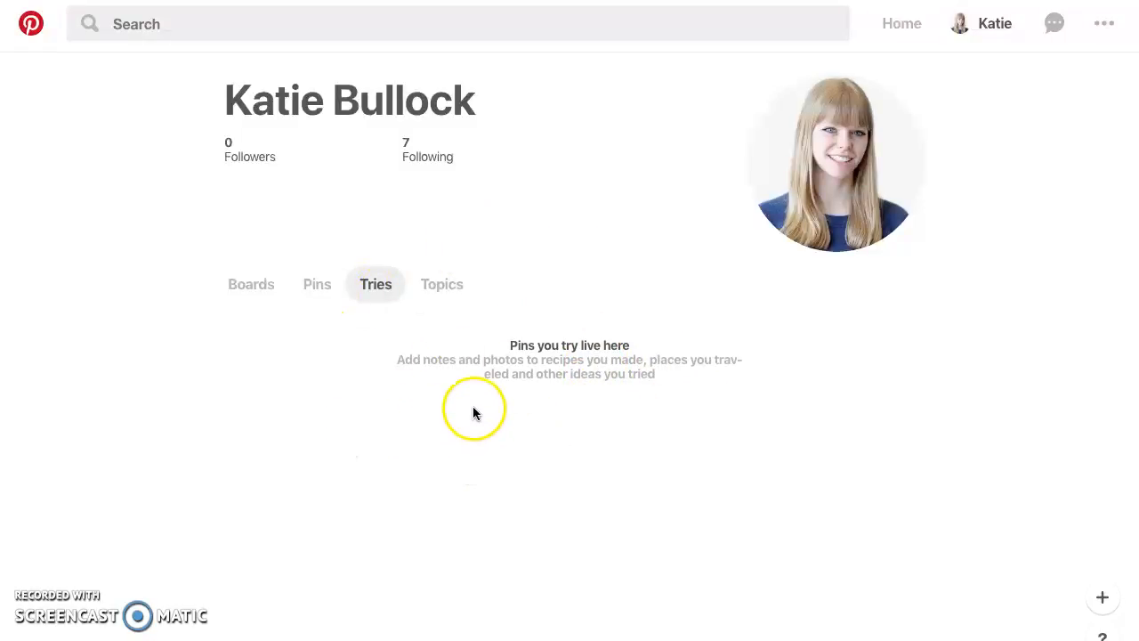
Step: Show the profile's topics and look through the followed and suggested ones
left_click(444, 292)
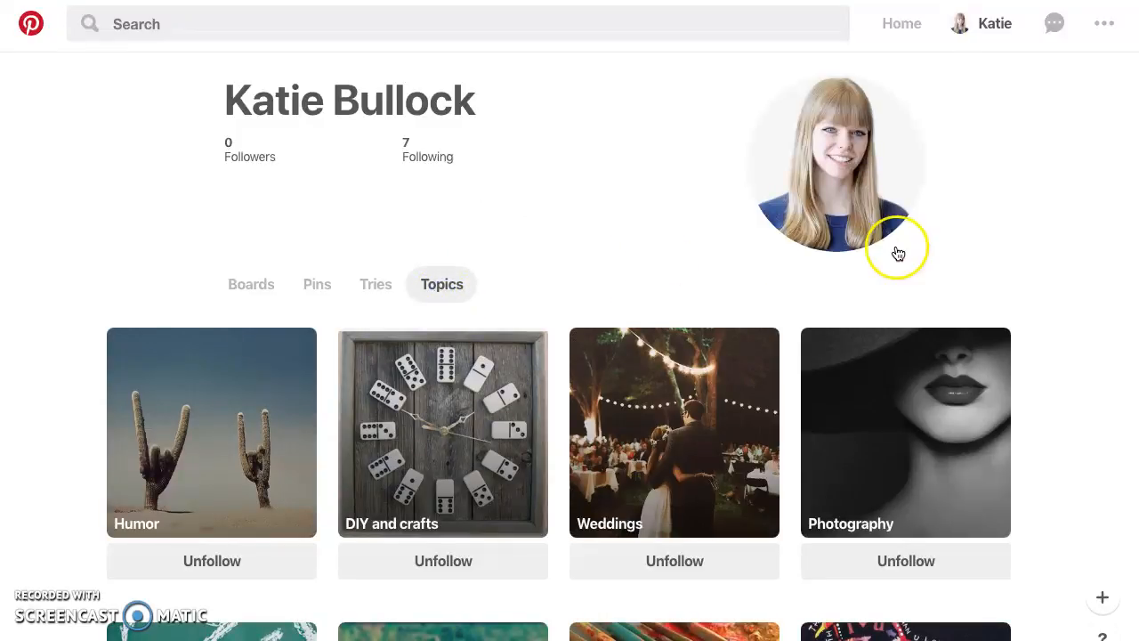
scroll(1014, 227, "down", 1)
scroll(1014, 225, "down", 3)
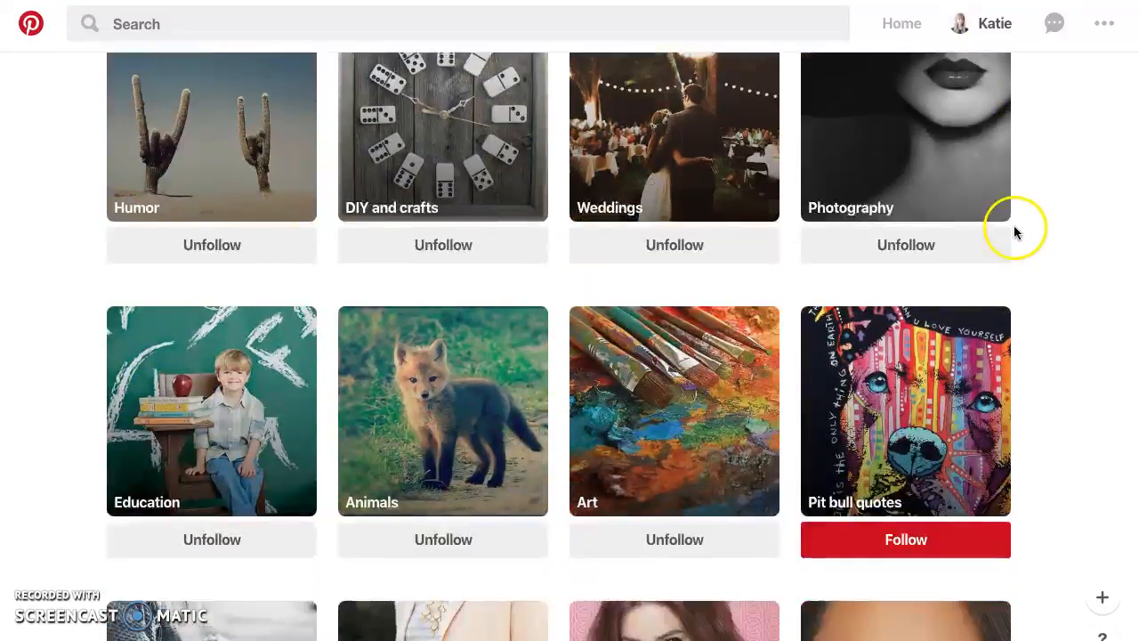
scroll(1019, 235, "down", 2)
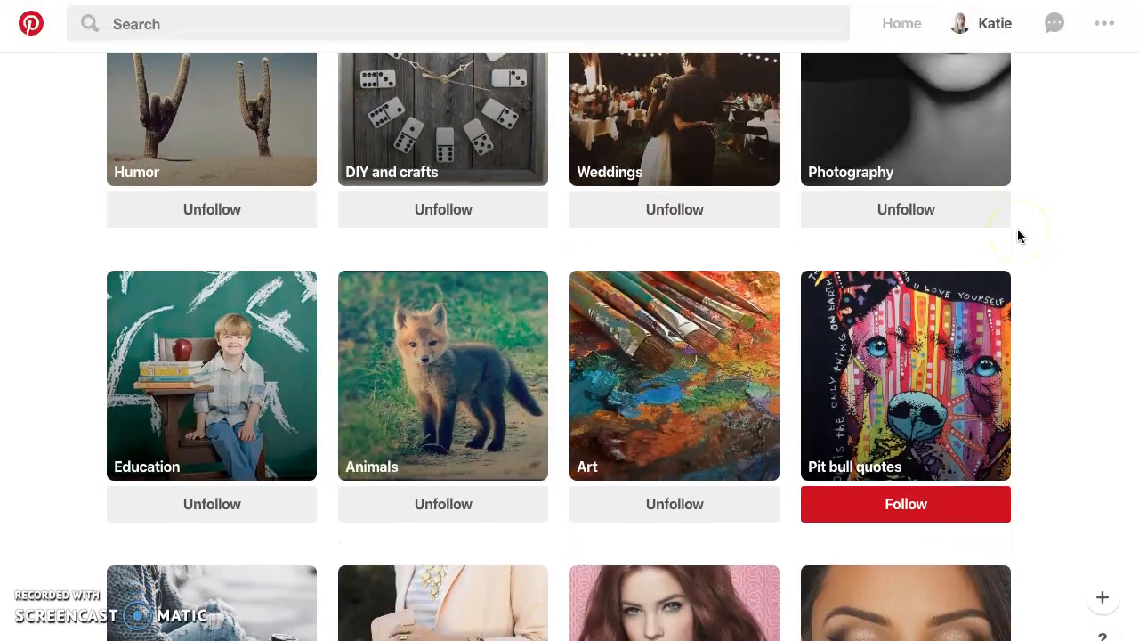
scroll(1027, 233, "down", 5)
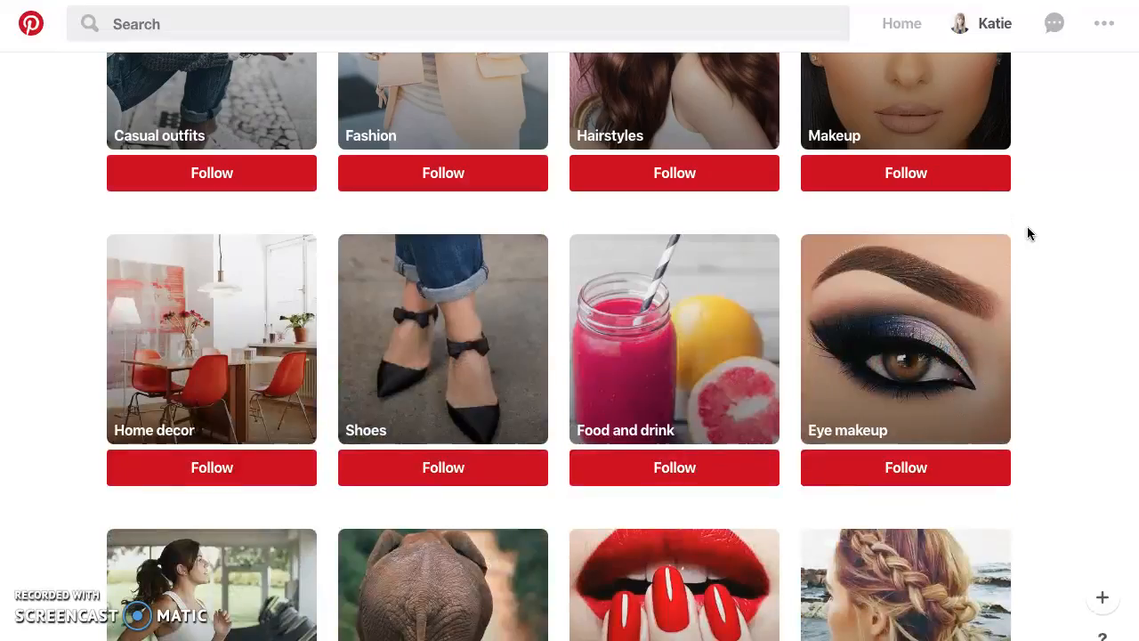
scroll(1026, 233, "up", 2)
scroll(1025, 233, "up", 6)
scroll(1023, 233, "down", 7)
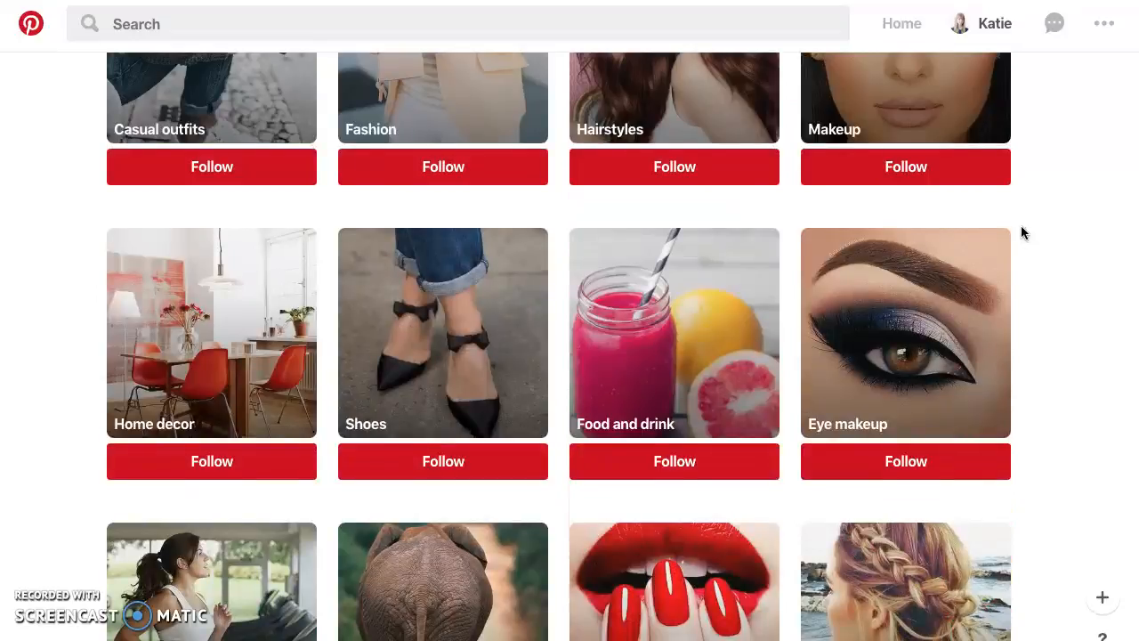
scroll(1020, 227, "up", 8)
left_click(924, 246)
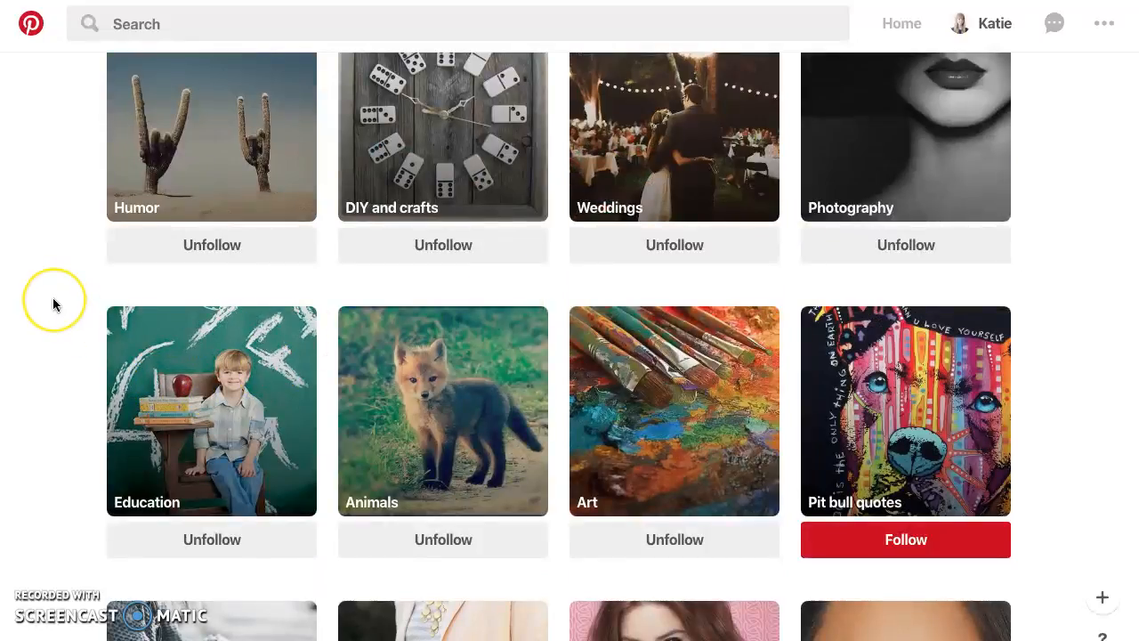
scroll(498, 290, "up", 1)
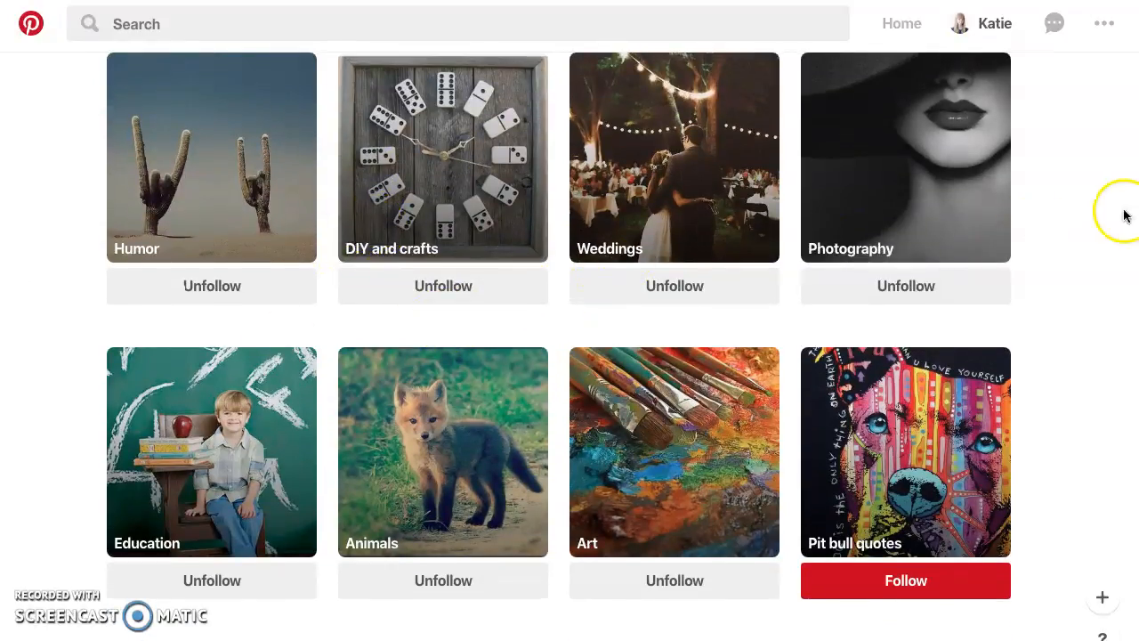
scroll(925, 255, "up", 3)
scroll(1005, 276, "up", 4)
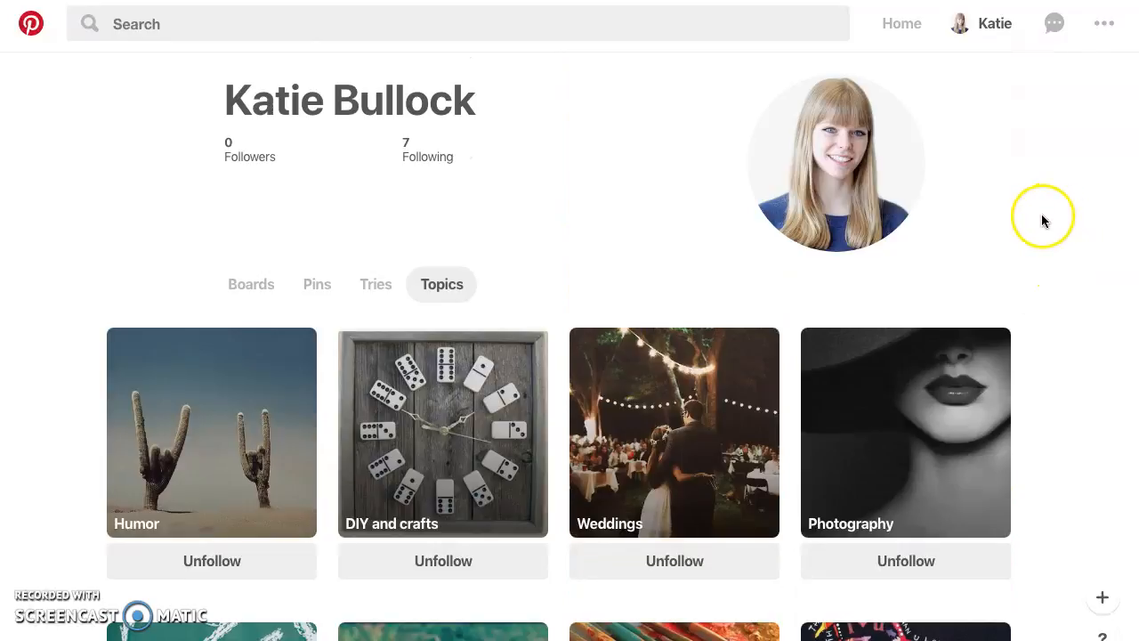
Step: Show the profile's boards, and open the account settings to review the sections from Account Basics down to Social Networks
left_click(252, 284)
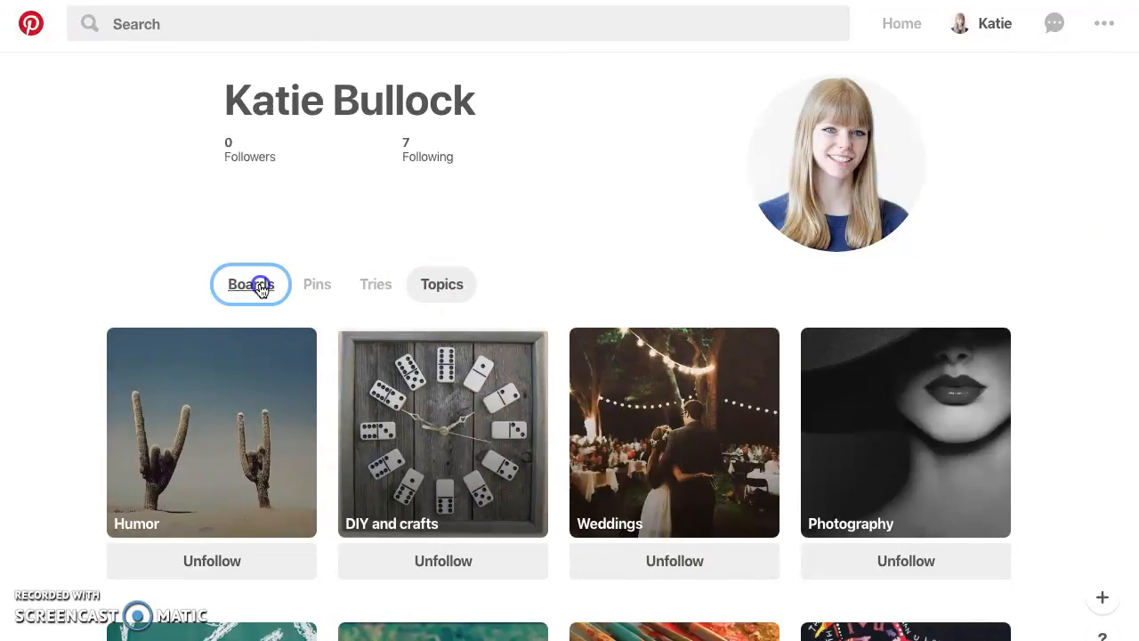
left_click(1105, 30)
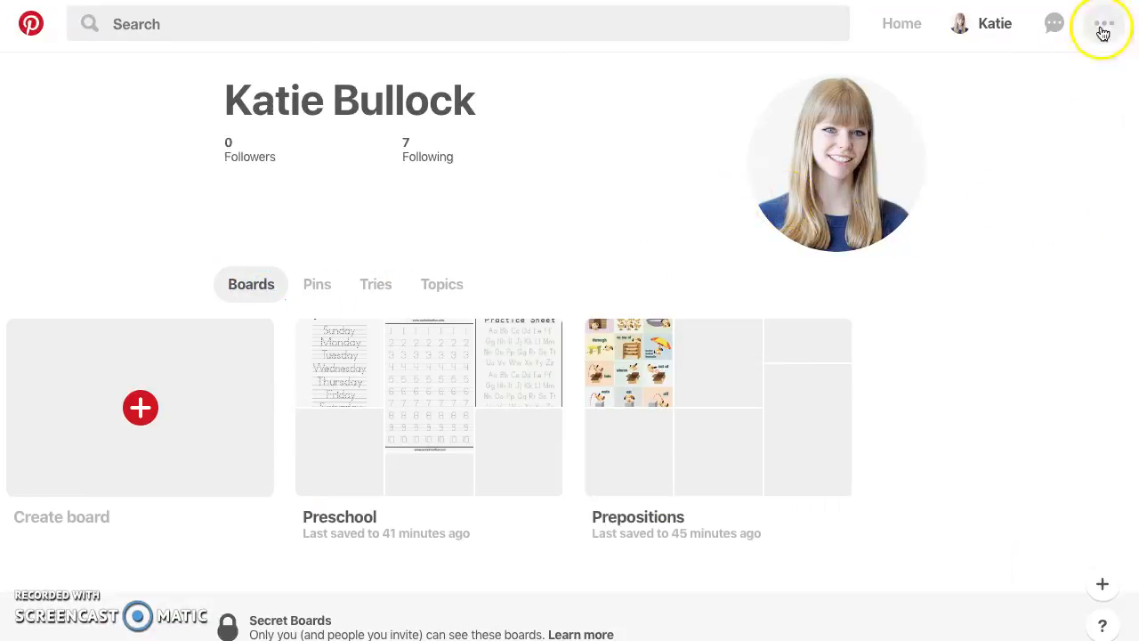
left_click(1020, 77)
scroll(1001, 324, "down", 1)
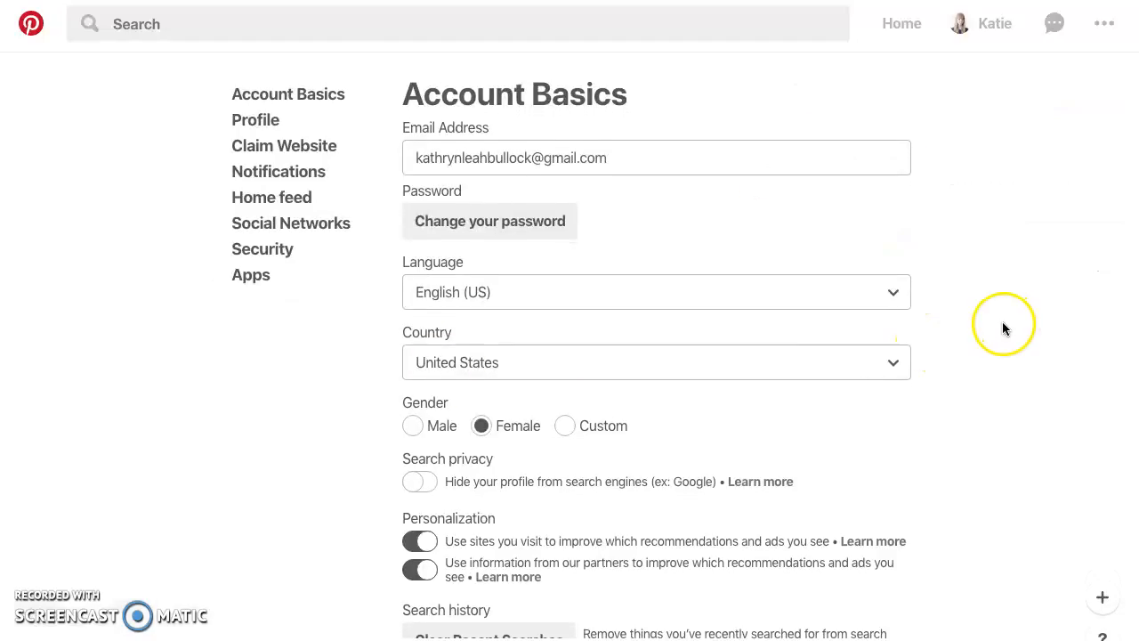
scroll(1000, 324, "down", 3)
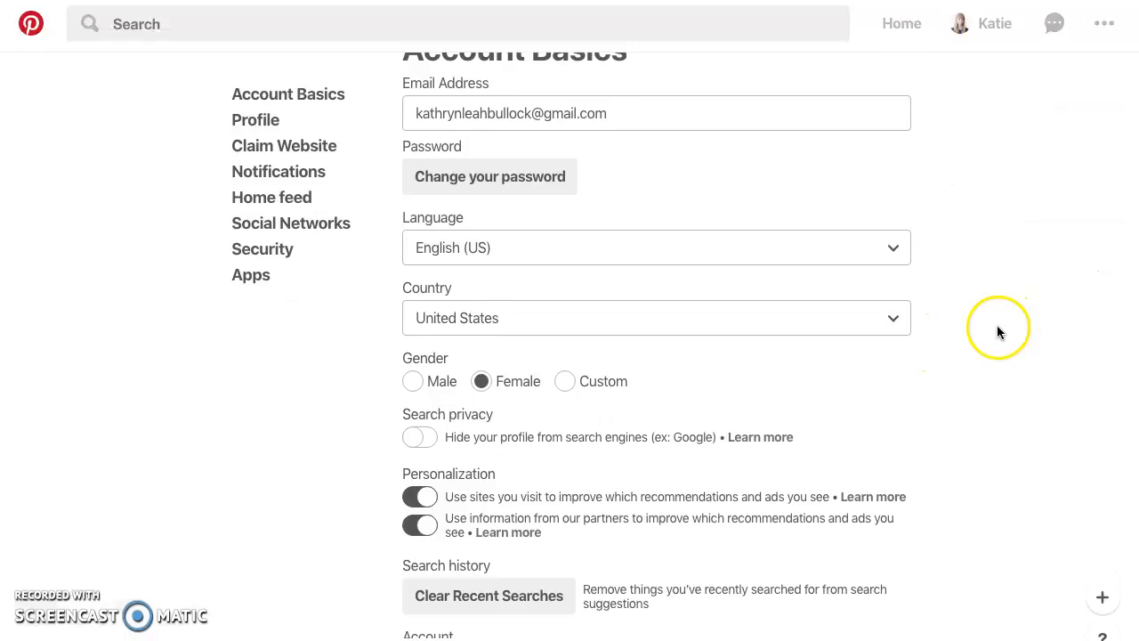
scroll(996, 334, "down", 5)
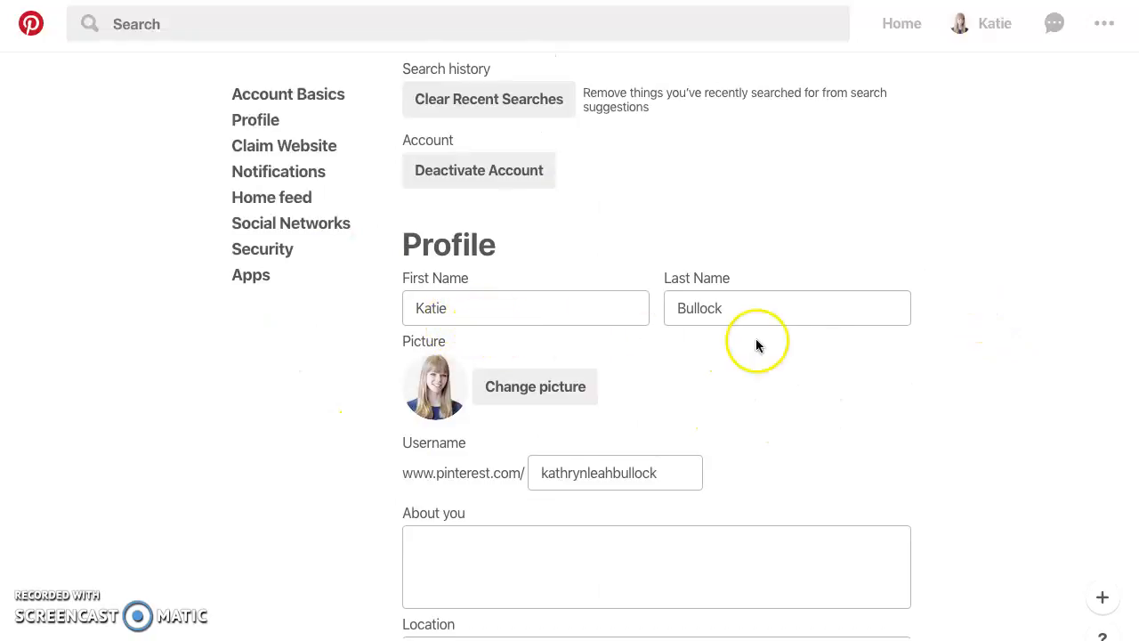
scroll(851, 346, "down", 6)
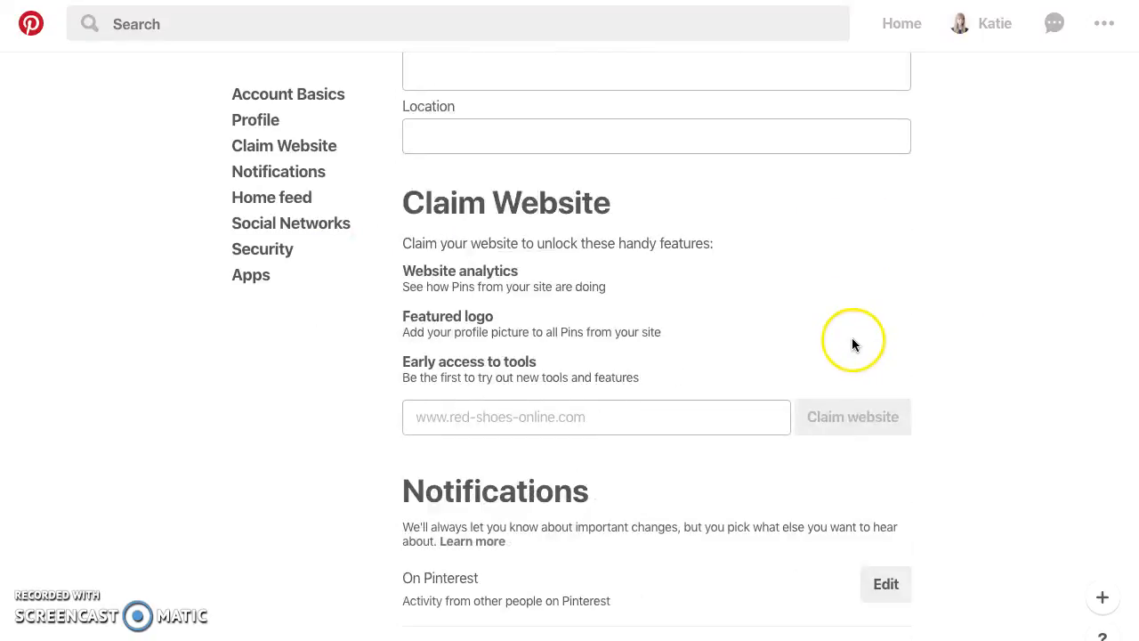
scroll(852, 345, "down", 7)
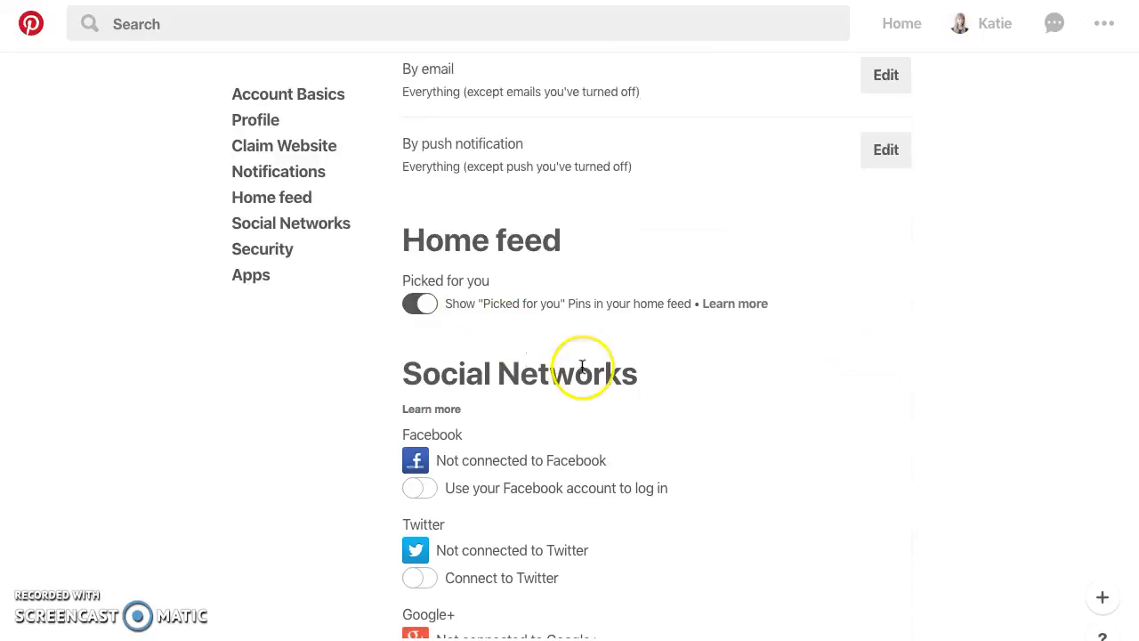
scroll(582, 367, "down", 3)
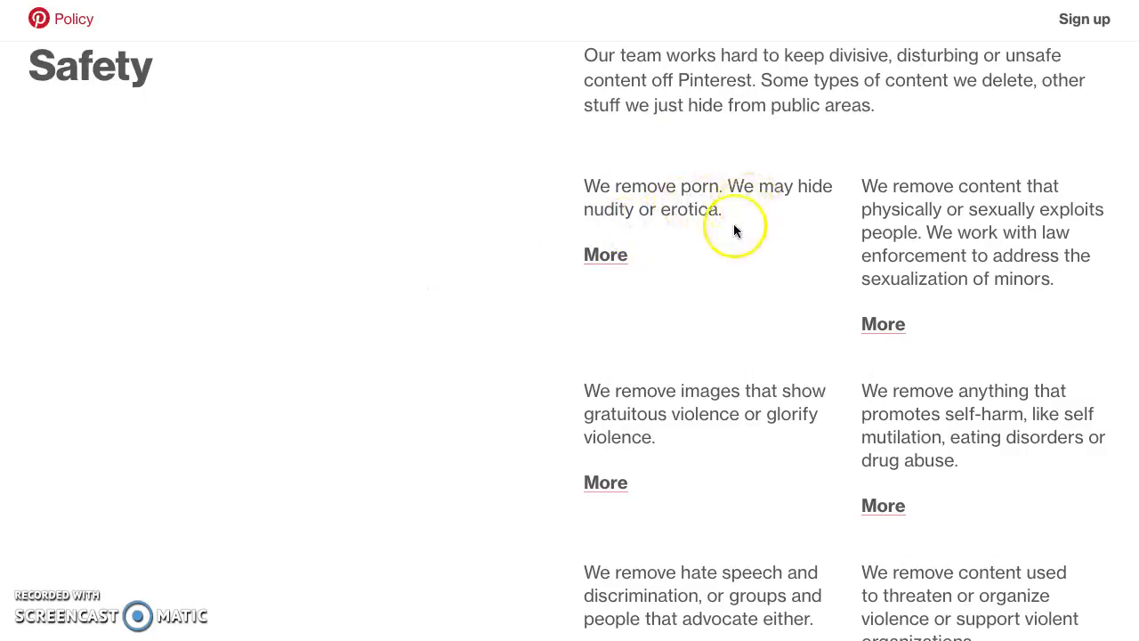
Step: Read through the Safety section of Pinterest's policy page, covering the types of content and accounts that are removed
scroll(534, 425, "down", 1)
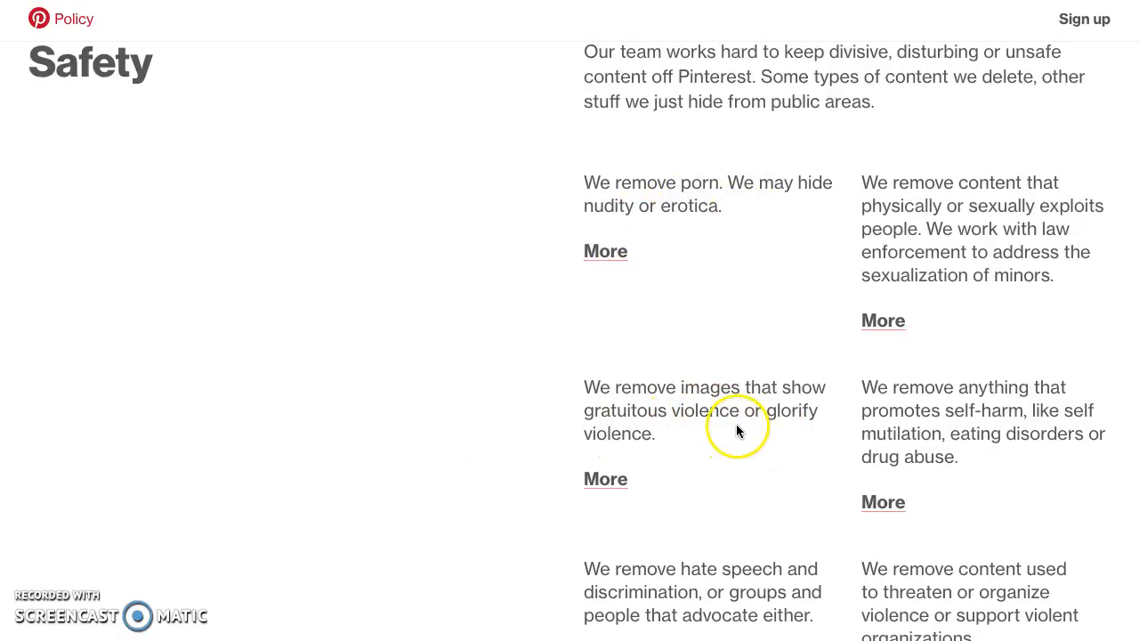
scroll(736, 426, "down", 1)
scroll(529, 419, "down", 4)
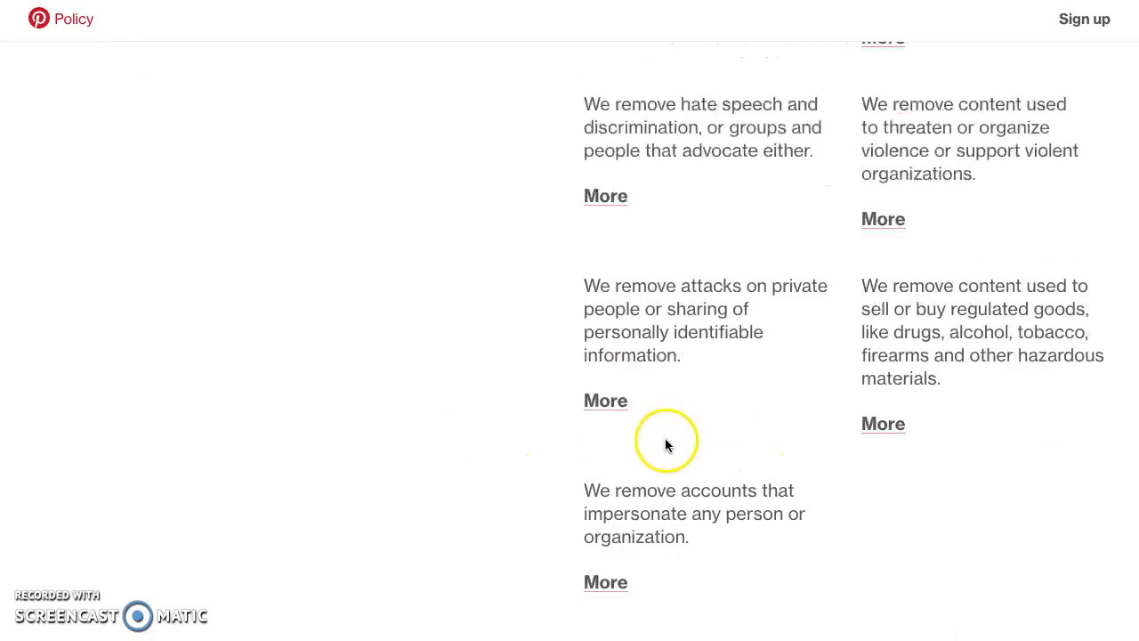
scroll(735, 434, "down", 1)
scroll(727, 412, "down", 1)
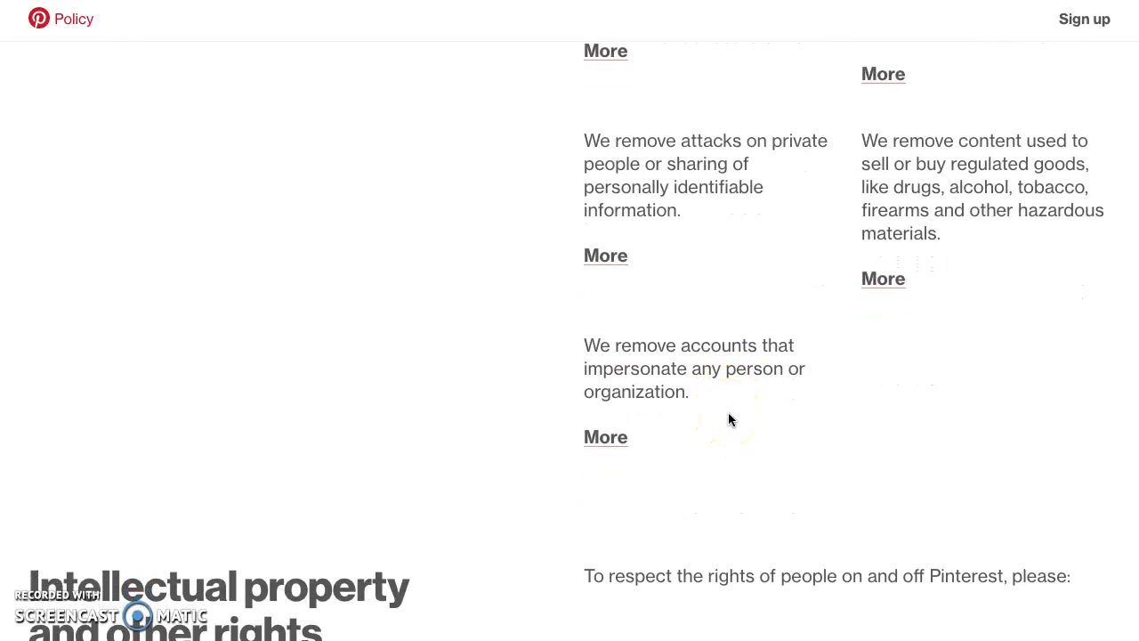
scroll(728, 418, "up", 5)
scroll(727, 419, "up", 1)
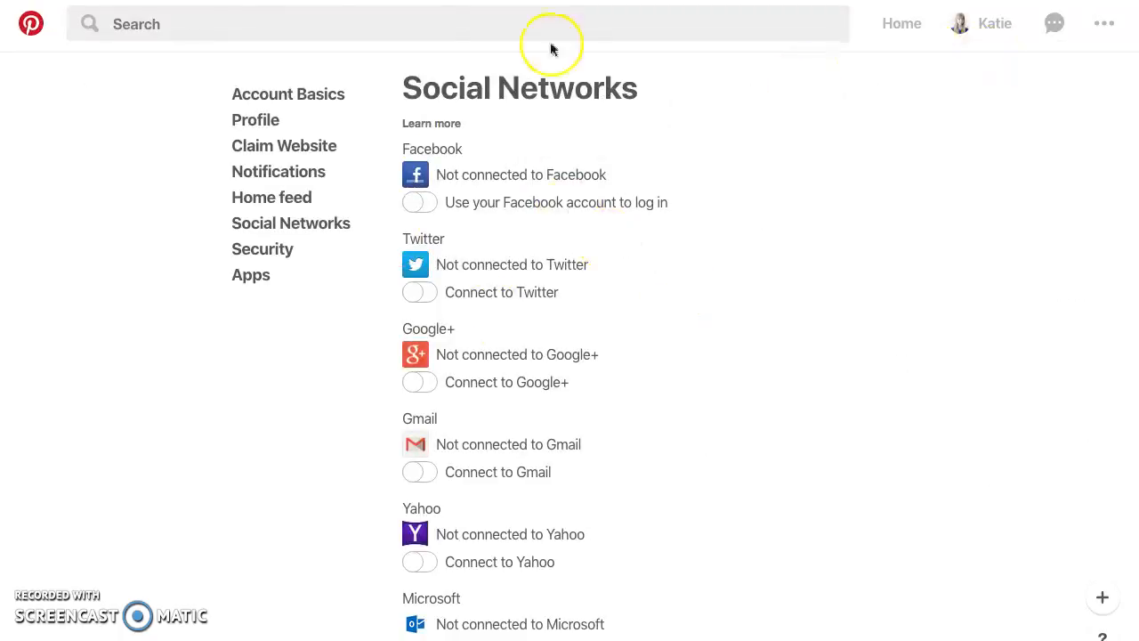
Step: Reopen the own profile by way of the home feed and browse its followed and suggested topics
left_click(24, 39)
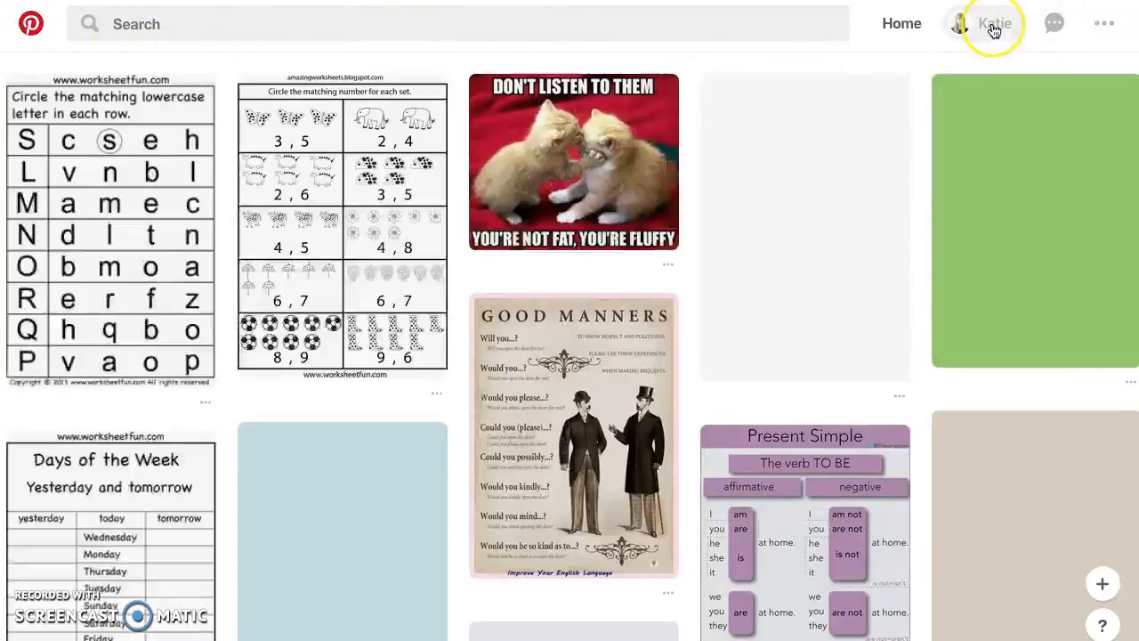
left_click(994, 27)
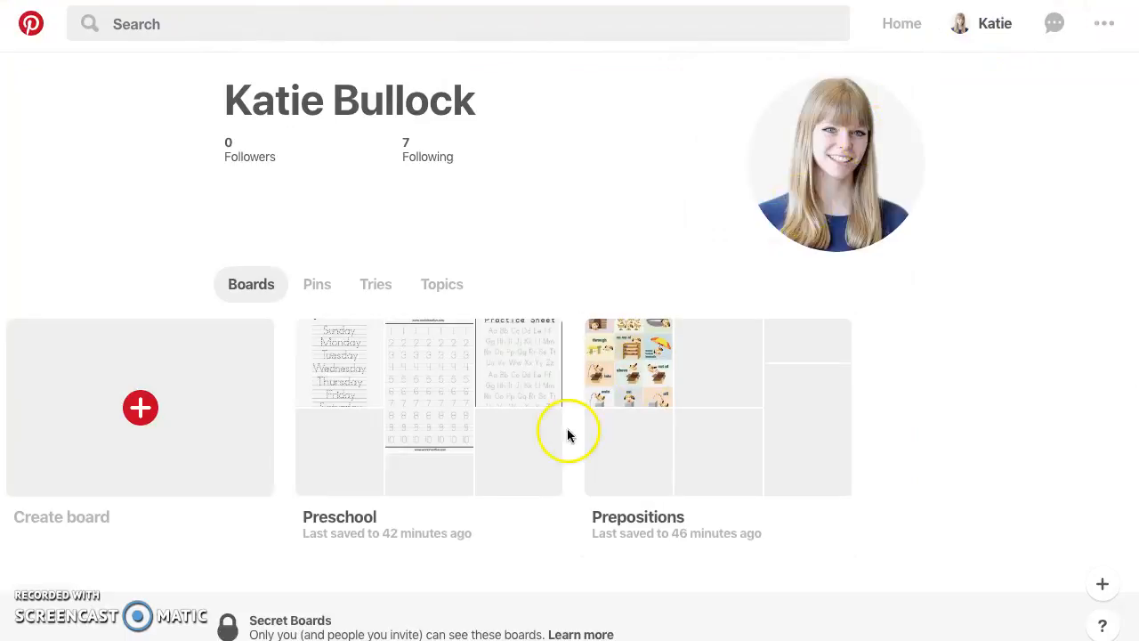
left_click(449, 286)
scroll(965, 302, "down", 10)
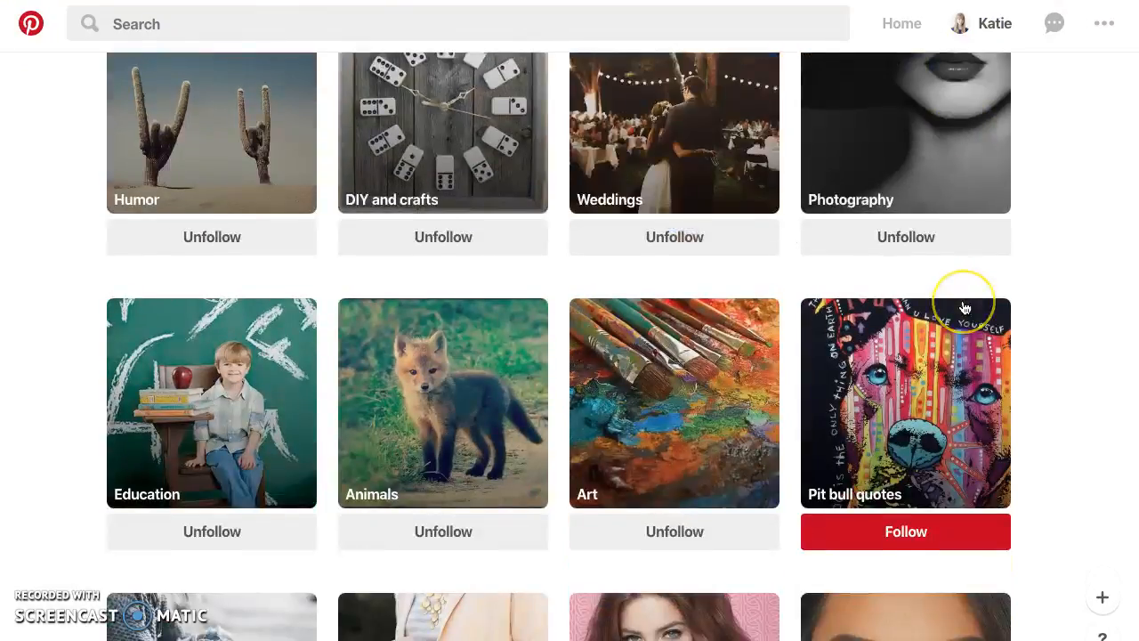
scroll(964, 307, "down", 9)
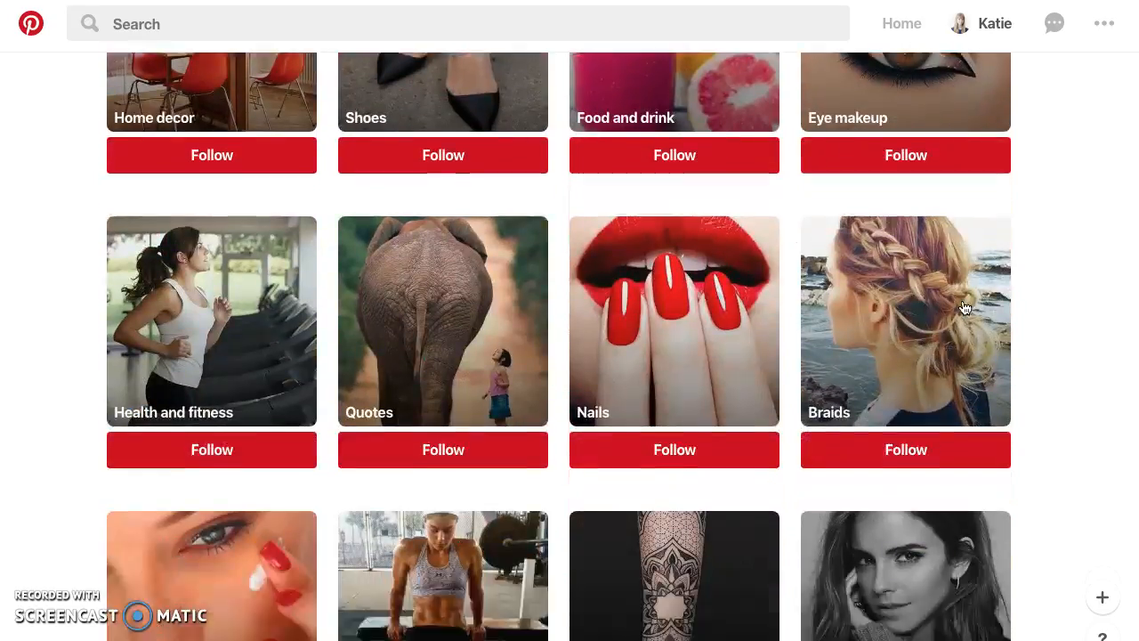
scroll(1036, 294, "down", 5)
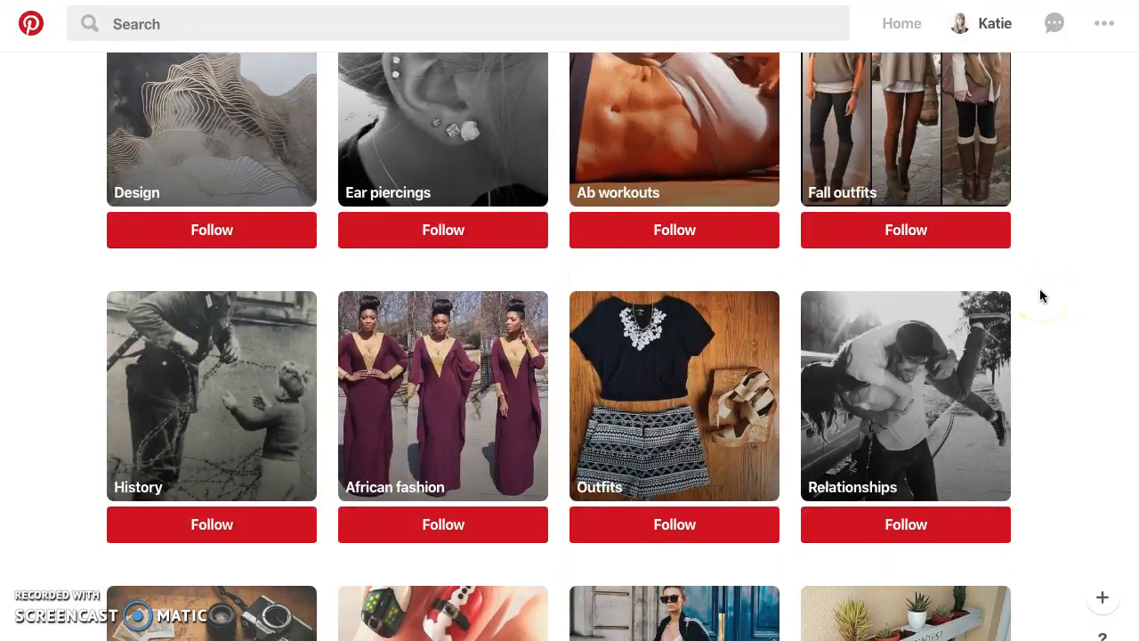
scroll(1040, 289, "down", 2)
scroll(1039, 289, "up", 5)
scroll(1041, 294, "up", 14)
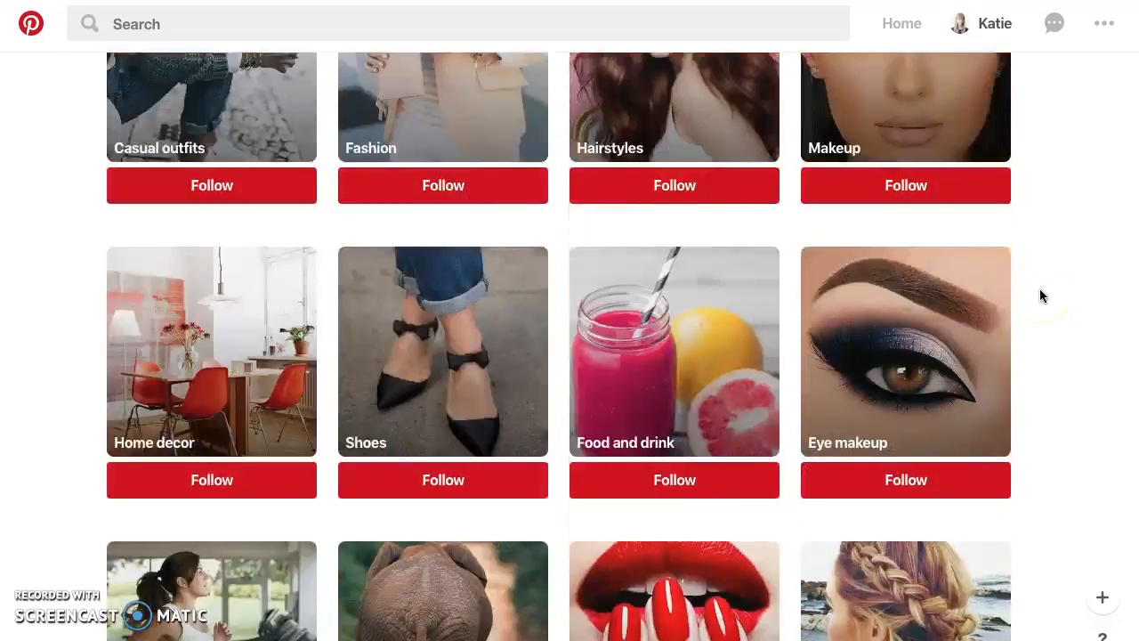
scroll(1040, 293, "up", 6)
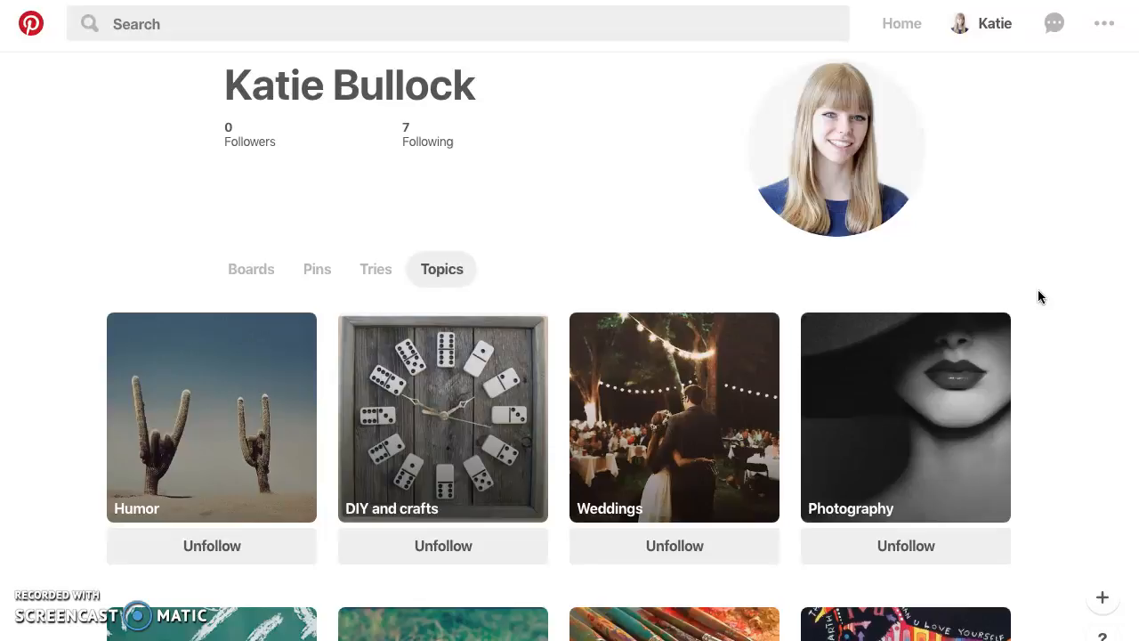
Step: Open the "DIY and crafts" topic, browse its pins and return to the own profile
left_click(436, 453)
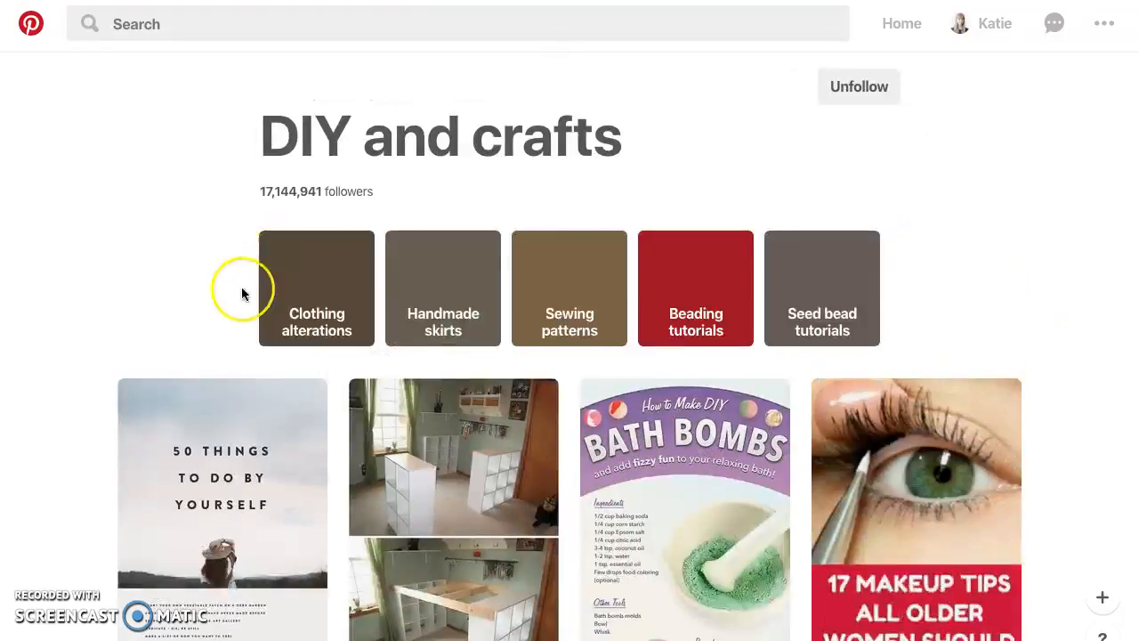
scroll(325, 465, "down", 5)
scroll(838, 469, "down", 10)
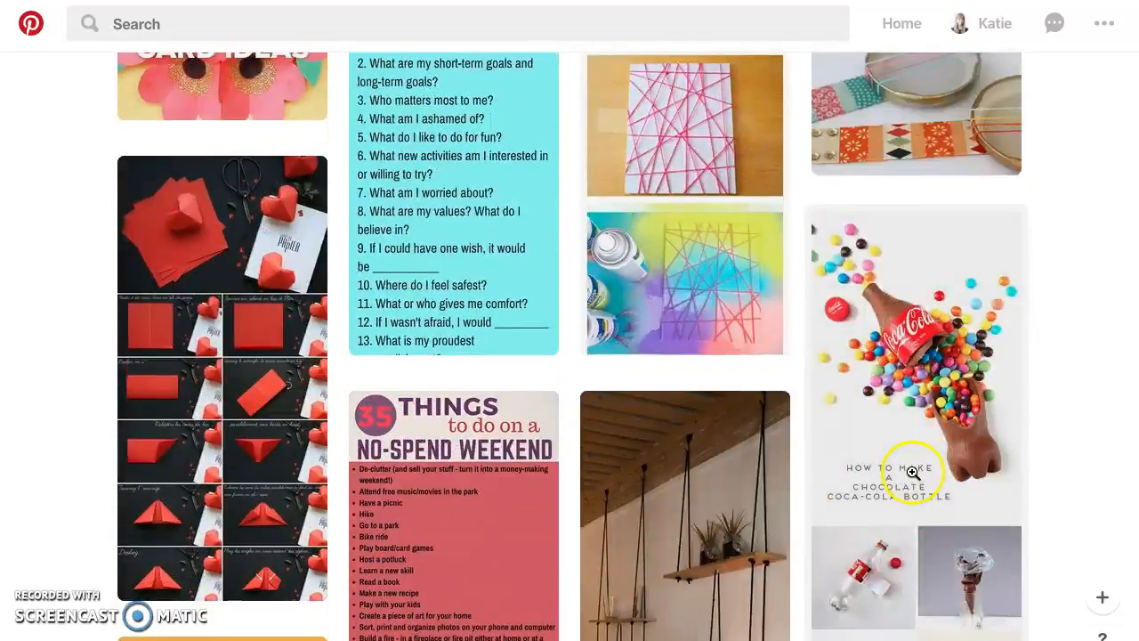
scroll(907, 470, "down", 3)
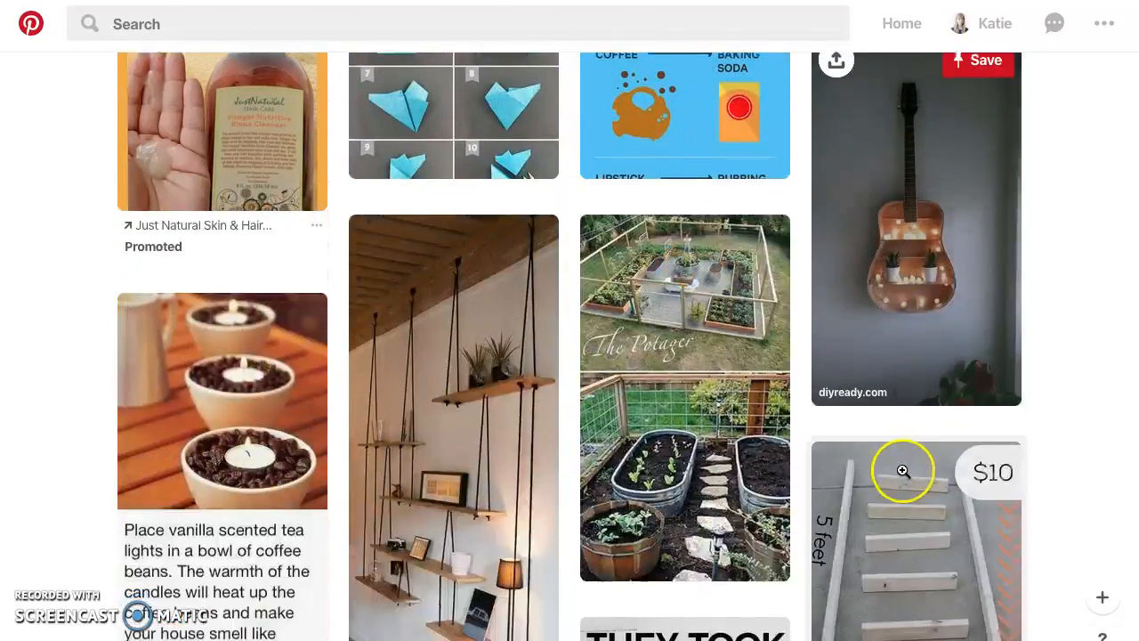
scroll(874, 384, "down", 10)
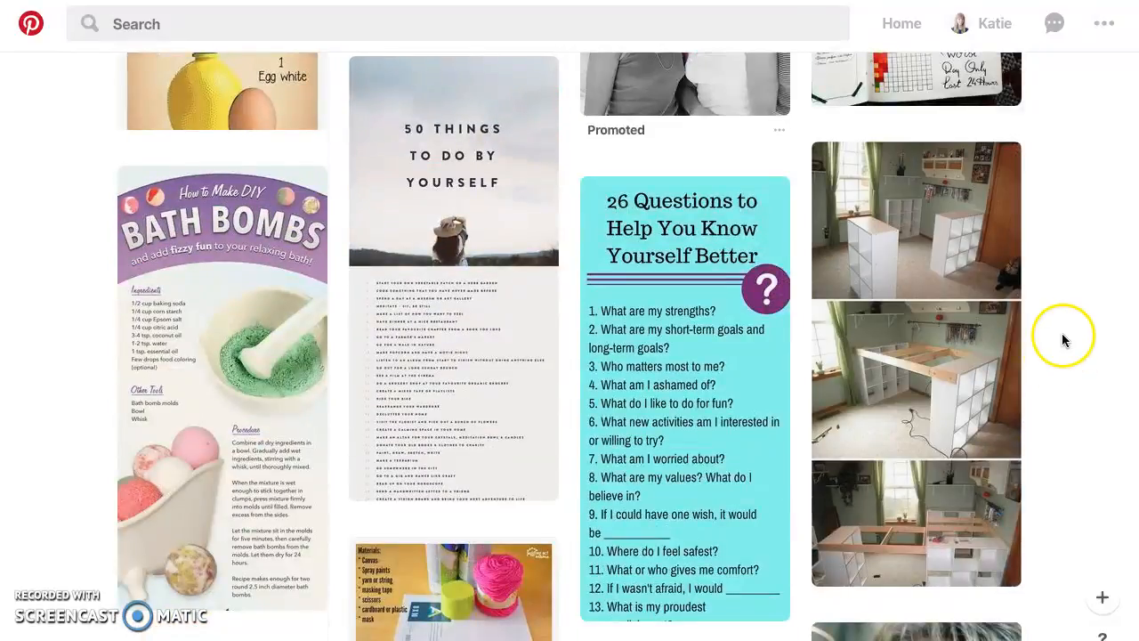
scroll(1062, 330, "up", 10)
scroll(1064, 336, "up", 15)
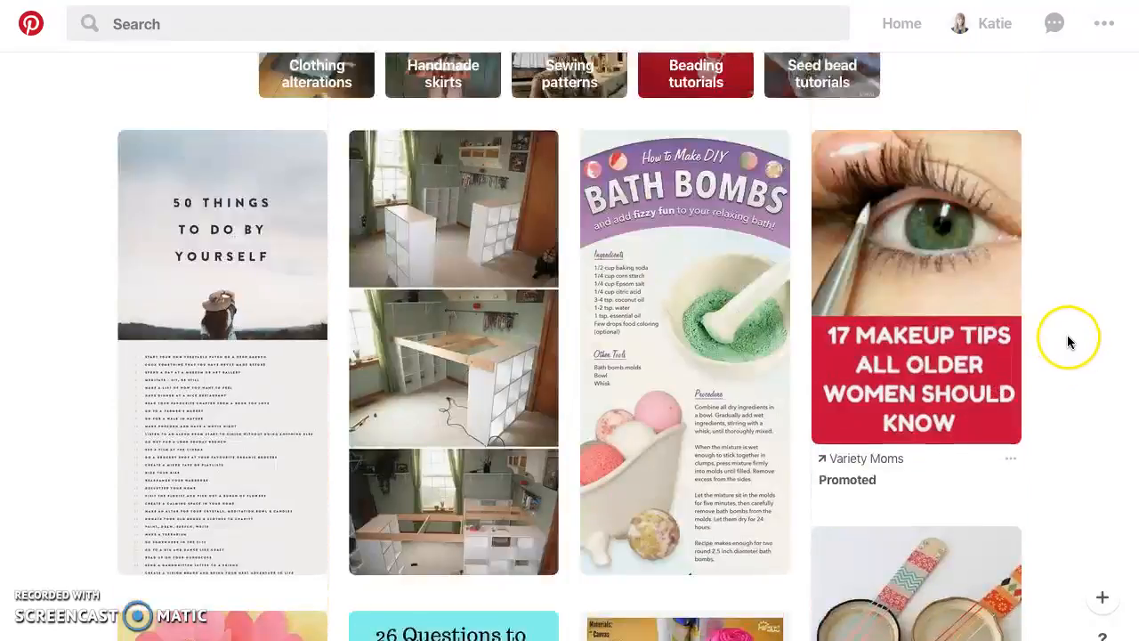
left_click(976, 34)
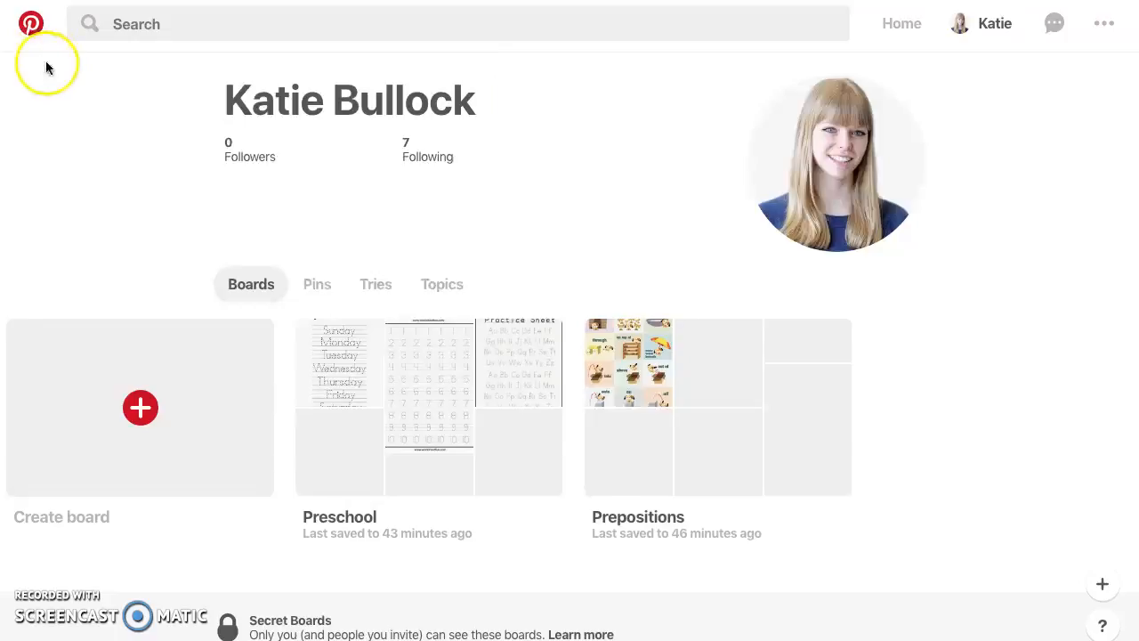